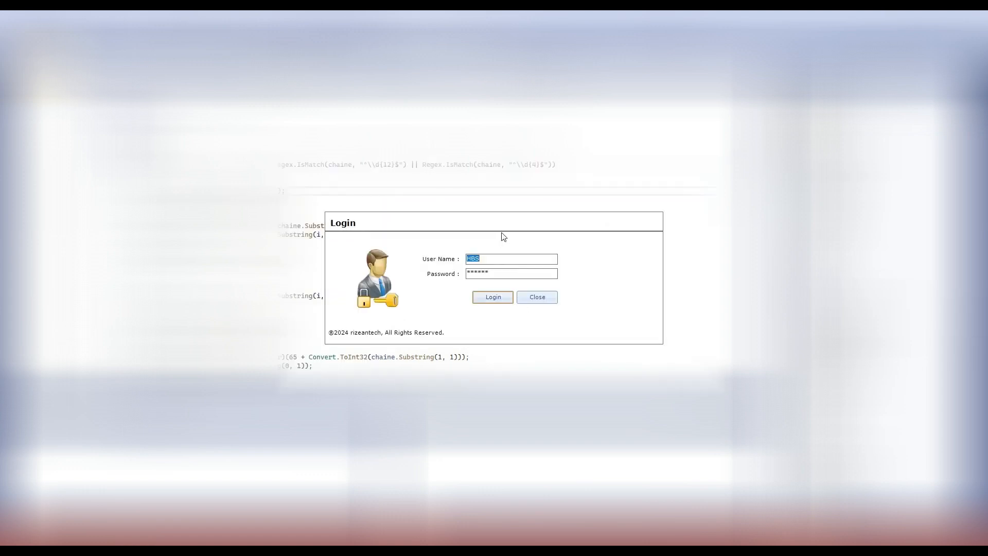
Log in with the user name RSS and dismiss the startup message
{"action": "type", "text": "RSS"}
{"action": "left_click", "coordinate": [500, 299]}
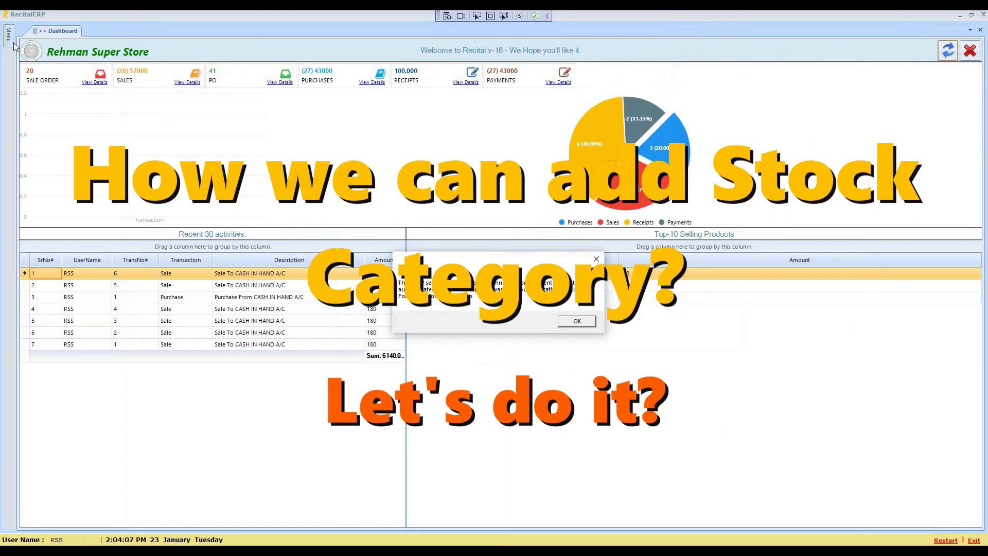
{"action": "left_click", "coordinate": [596, 259]}
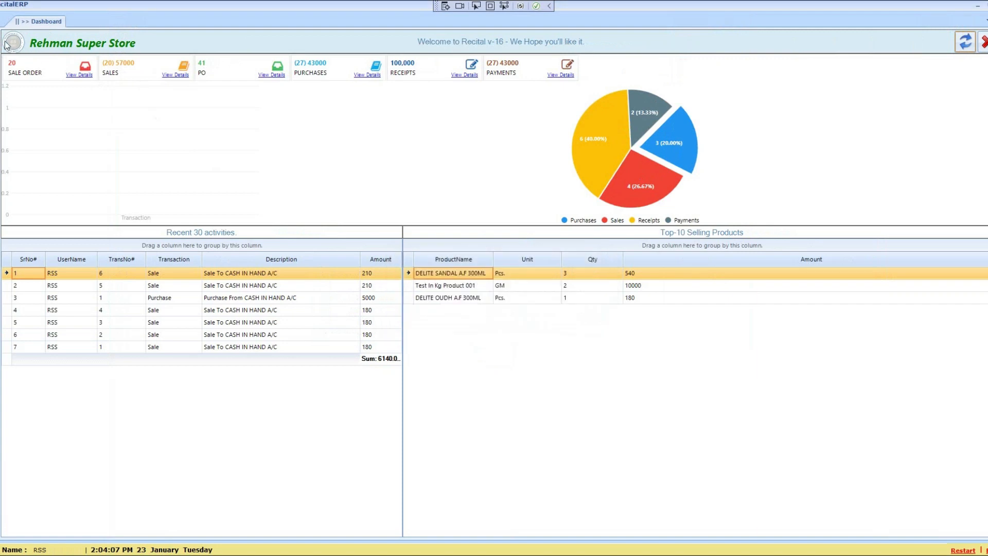
Open the stock category form and choose SUPER STORE as the main group
{"action": "mouse_move", "coordinate": [13, 42]}
{"action": "left_click", "coordinate": [25, 342]}
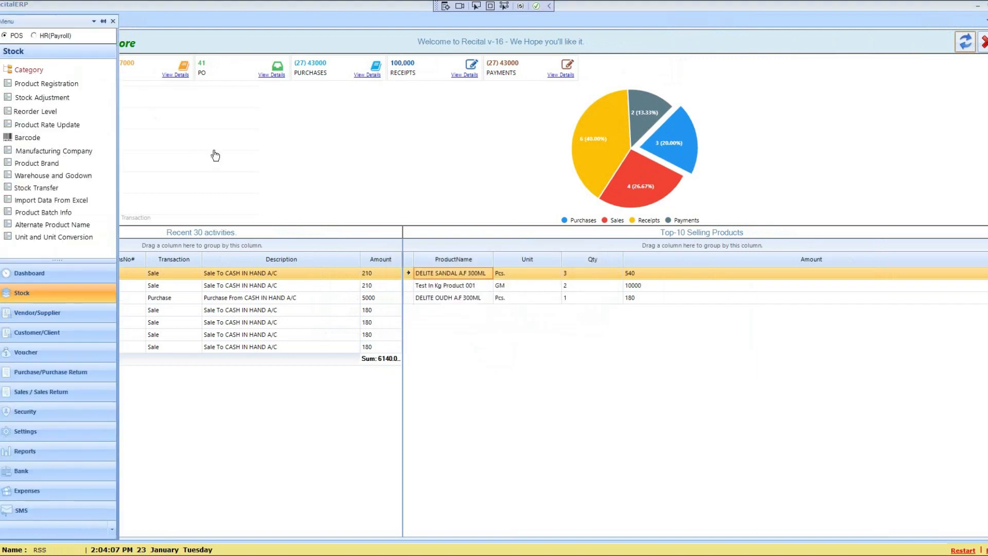
{"action": "left_click", "coordinate": [27, 71]}
{"action": "double_click", "coordinate": [16, 58]}
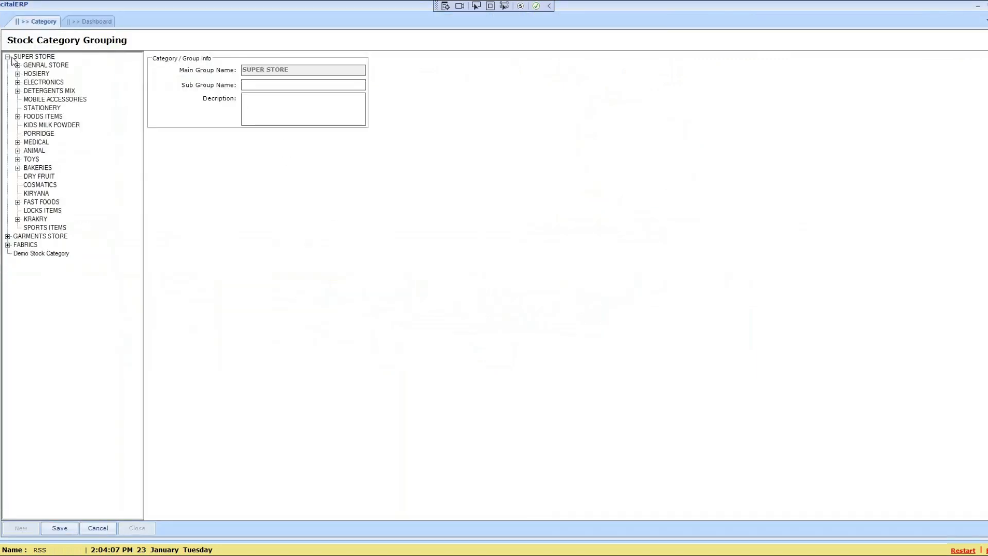
{"action": "left_click", "coordinate": [41, 57]}
Add the sub group "Demo Category test 1" with the description "description" and save it
{"action": "left_click", "coordinate": [262, 86]}
{"action": "type", "text": "Demo Category test 1"}
{"action": "left_click", "coordinate": [282, 114]}
{"action": "type", "text": "description"}
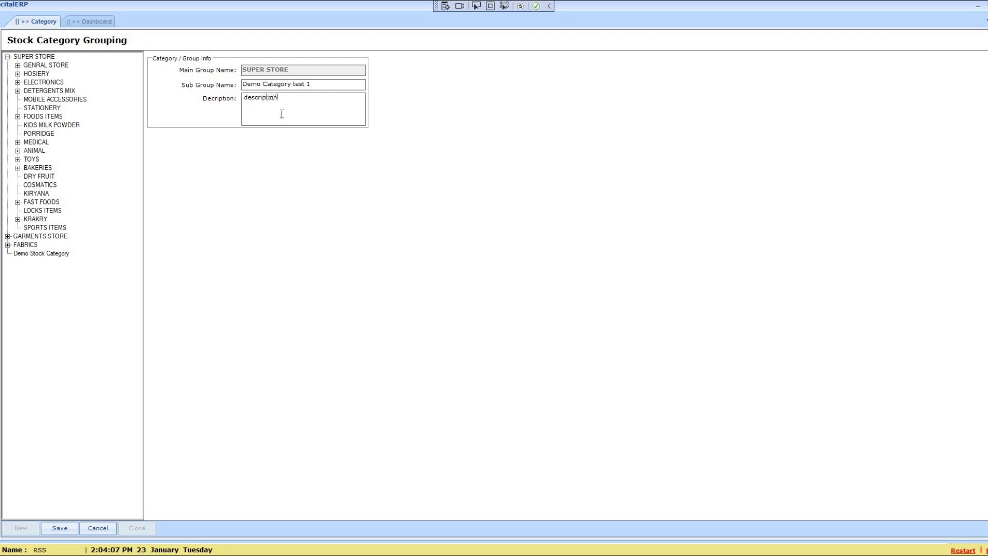
{"action": "left_click", "coordinate": [60, 528]}
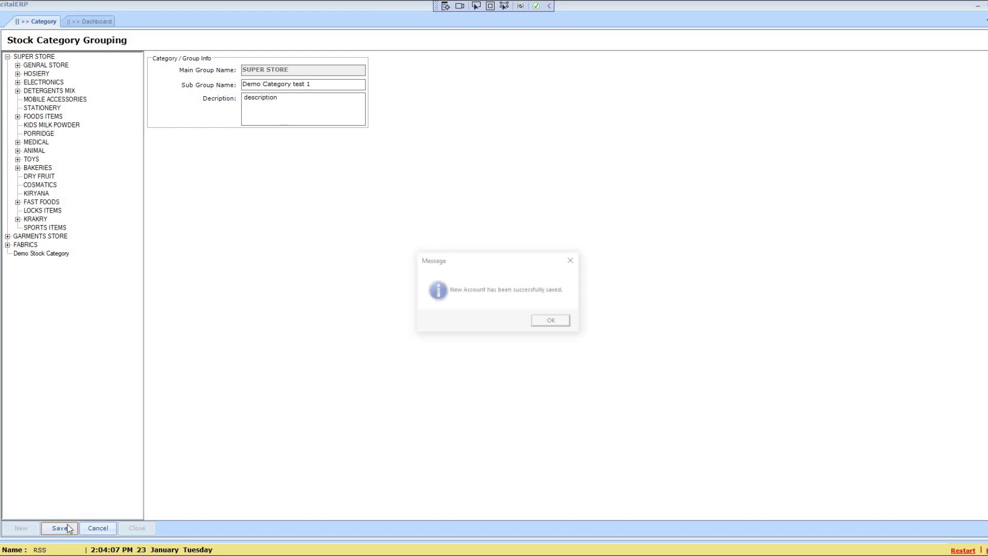
{"action": "left_click", "coordinate": [550, 322]}
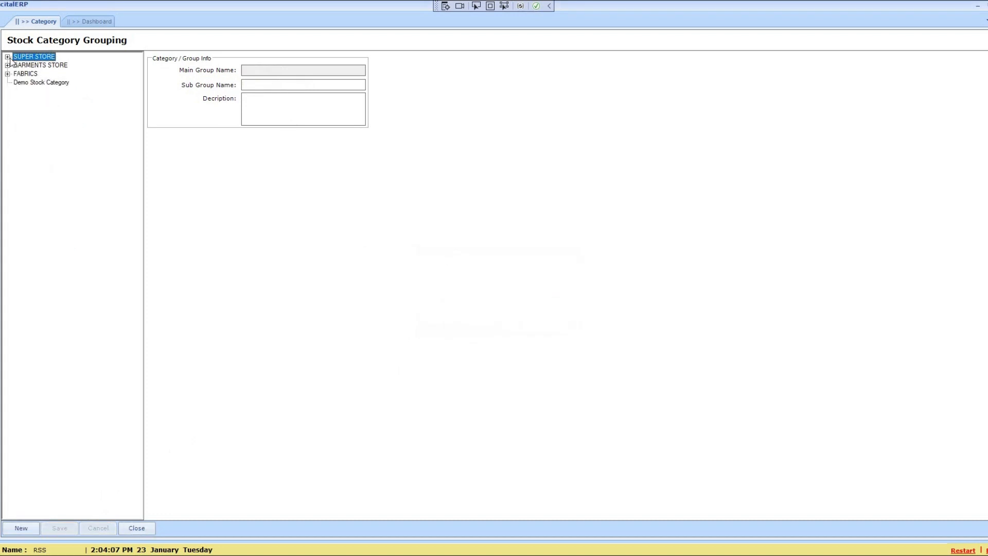
Start a new product registration with the product name "Demo Product Test 001"
{"action": "left_click", "coordinate": [74, 289]}
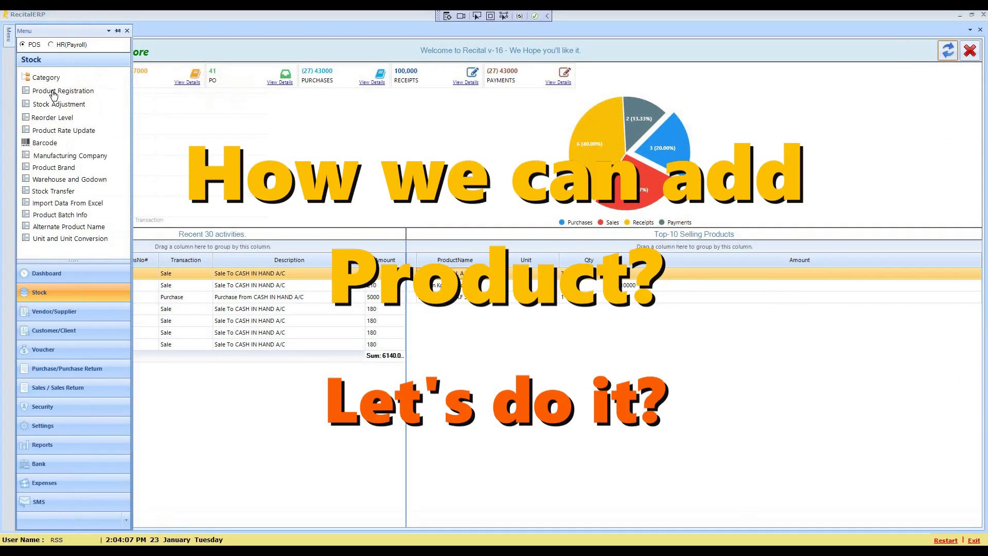
{"action": "left_click", "coordinate": [53, 94]}
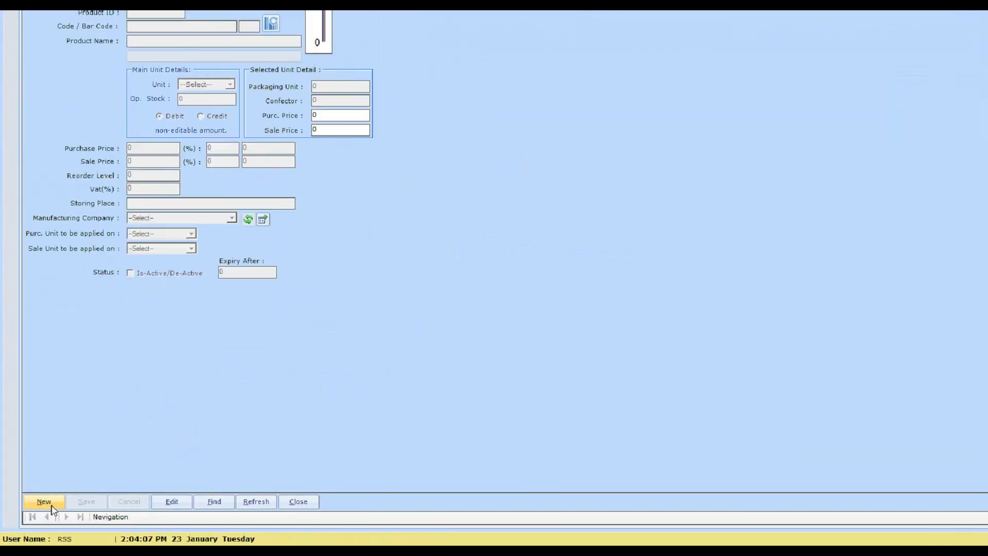
{"action": "left_click", "coordinate": [49, 505]}
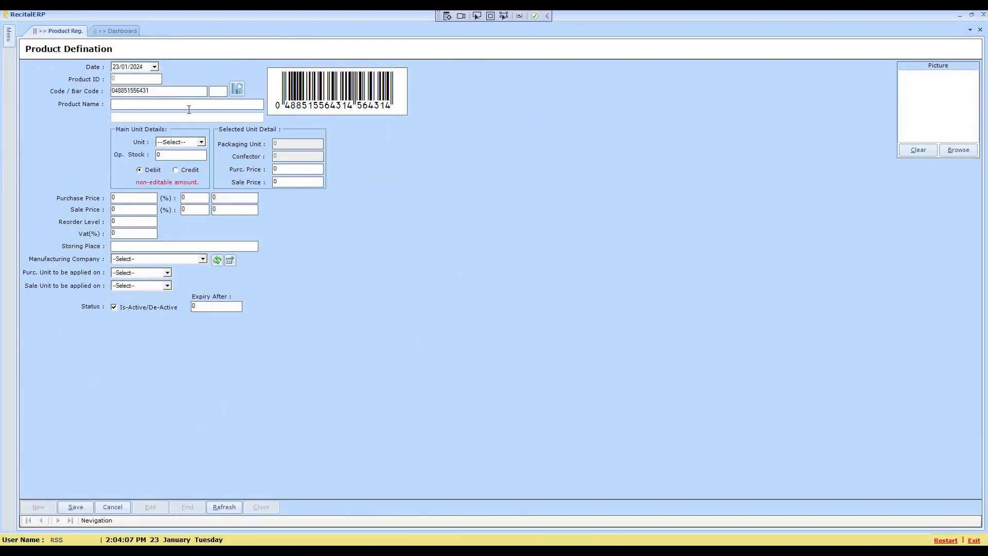
{"action": "type", "text": "Demo Product test 001"}
Assign the product to the category SUPER STORE\Demo Category test 1 and set its main unit to Pcs
{"action": "left_click", "coordinate": [181, 117]}
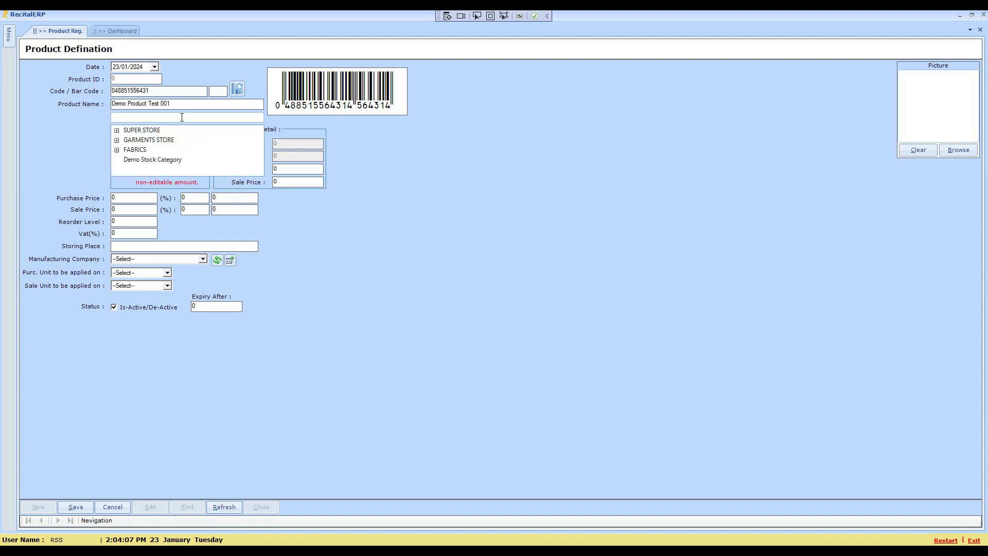
{"action": "left_click", "coordinate": [119, 130]}
{"action": "scroll", "coordinate": [186, 138], "scroll_direction": "down", "scroll_amount": 3}
{"action": "scroll", "coordinate": [187, 144], "scroll_direction": "down", "scroll_amount": 6}
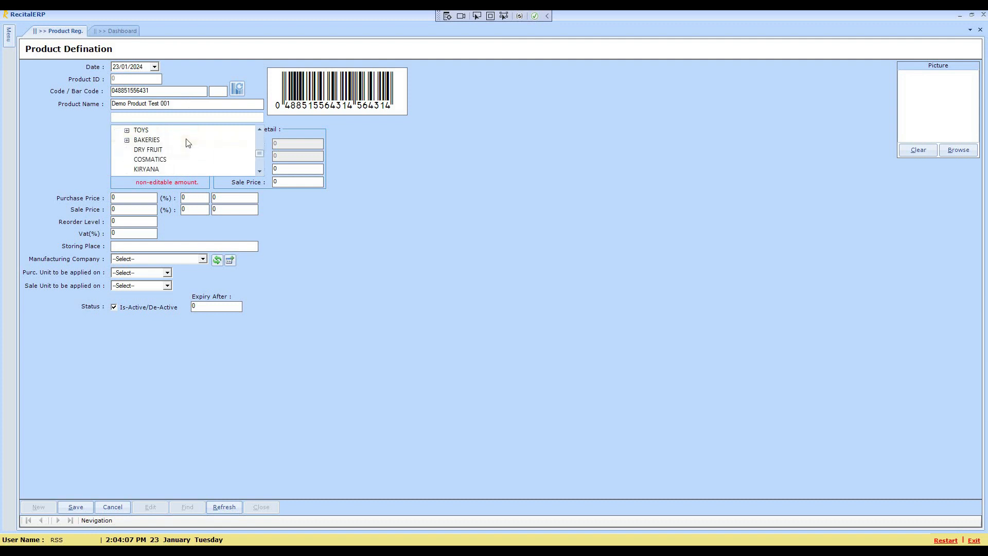
{"action": "left_click", "coordinate": [187, 149]}
{"action": "left_click", "coordinate": [200, 141]}
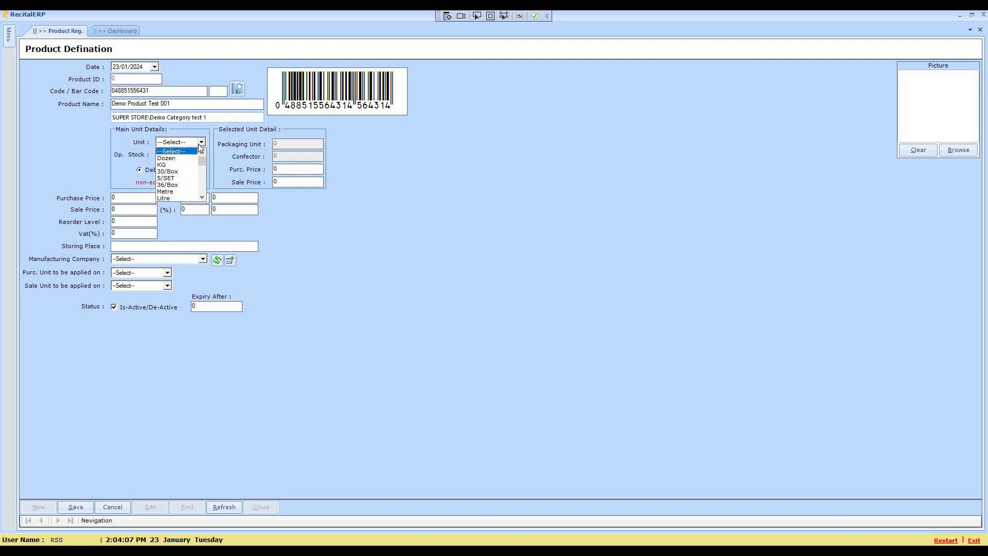
{"action": "left_click", "coordinate": [149, 196]}
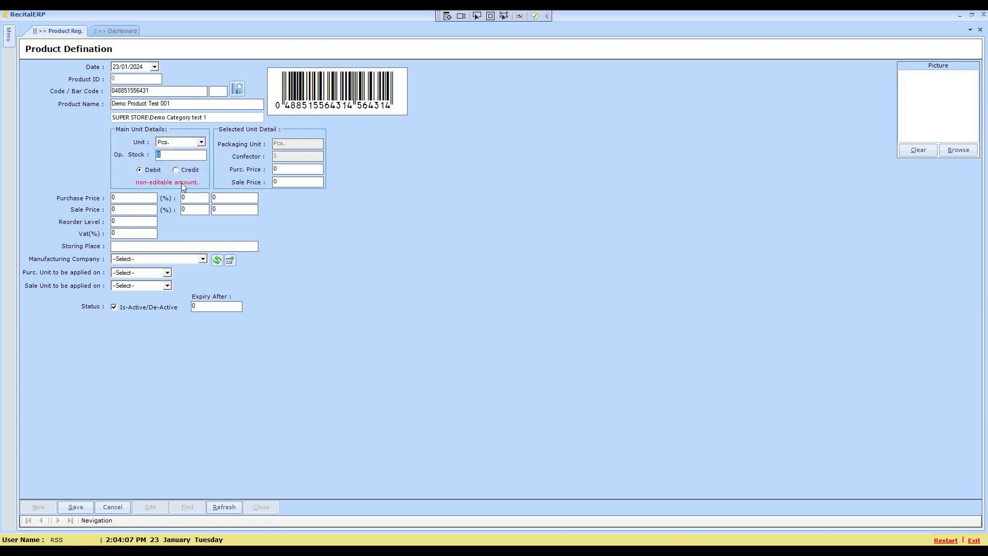
Set the product's opening stock to 100, purchase price to 200 and sale price to 300
{"action": "type", "text": "100"}
{"action": "key", "text": "Tab"}
{"action": "type", "text": "100"}
{"action": "key", "text": "BackSpace"}
{"action": "key", "text": "BackSpace"}
{"action": "type", "text": "200"}
{"action": "key", "text": "Tab"}
{"action": "type", "text": "300"}
Set the product's reorder level to 100, VAT to 10% and storing place to "Godwn 01"
{"action": "key", "text": "Tab"}
{"action": "type", "text": "100"}
{"action": "key", "text": "Tab"}
{"action": "type", "text": "10"}
{"action": "key", "text": "Tab"}
{"action": "type", "text": "Godwn"}
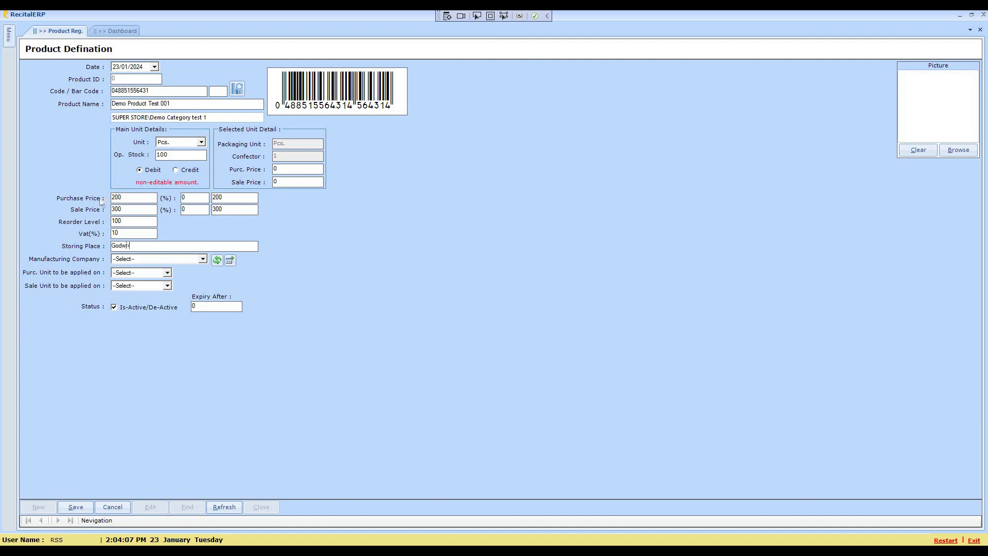
{"action": "type", "text": " 01"}
Set the manufacturing company to USMAN GENRAL STORE and apply both purchase and sale units to Main Unit
{"action": "key", "text": "Tab"}
{"action": "key", "text": "Down"}
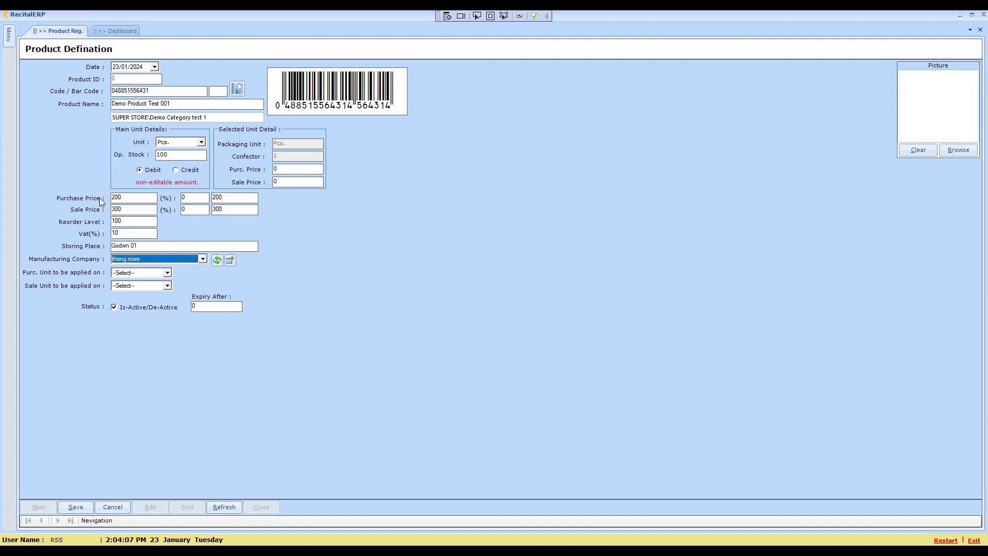
{"action": "left_click", "coordinate": [202, 259]}
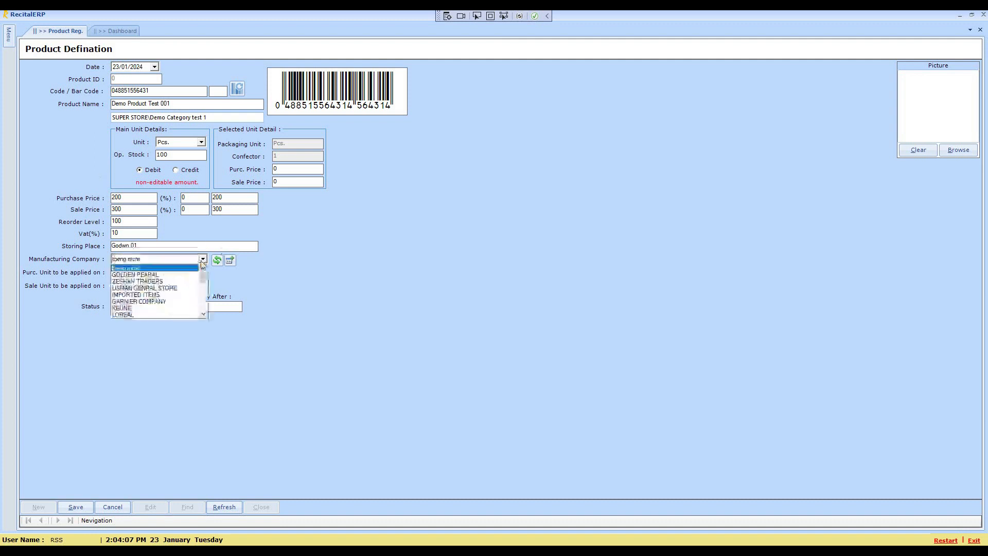
{"action": "left_click", "coordinate": [145, 288]}
{"action": "left_click", "coordinate": [167, 273]}
{"action": "left_click", "coordinate": [150, 290]}
{"action": "left_click", "coordinate": [167, 286]}
{"action": "left_click", "coordinate": [150, 302]}
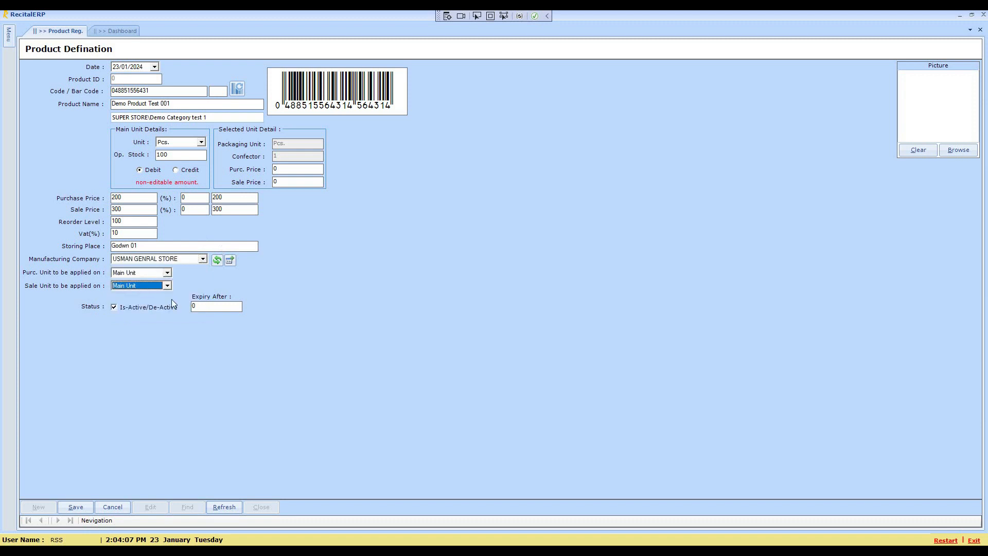
Attach the shampoo bottle image from the Downloads folder as the product picture and save the product
{"action": "left_click", "coordinate": [958, 149]}
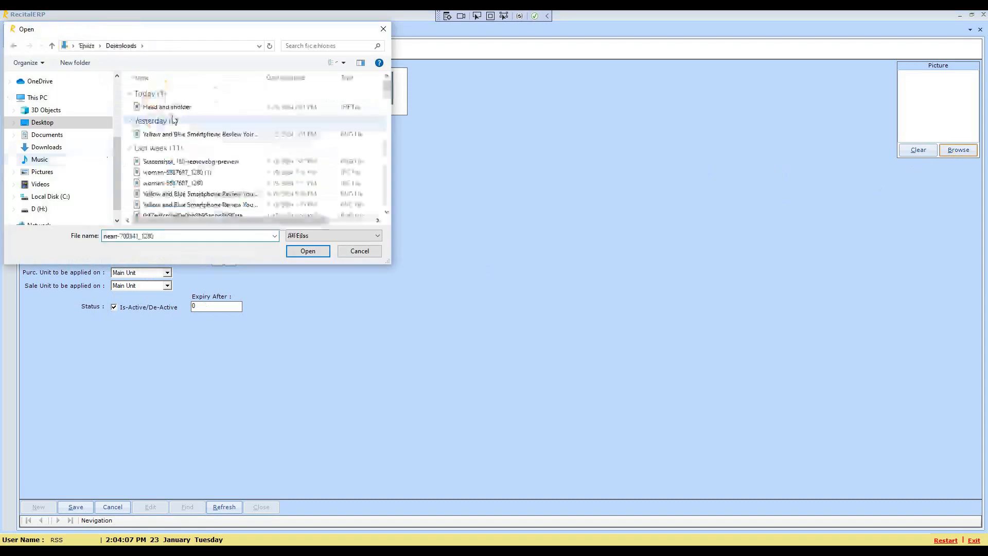
{"action": "left_click", "coordinate": [167, 107]}
{"action": "left_click", "coordinate": [295, 250]}
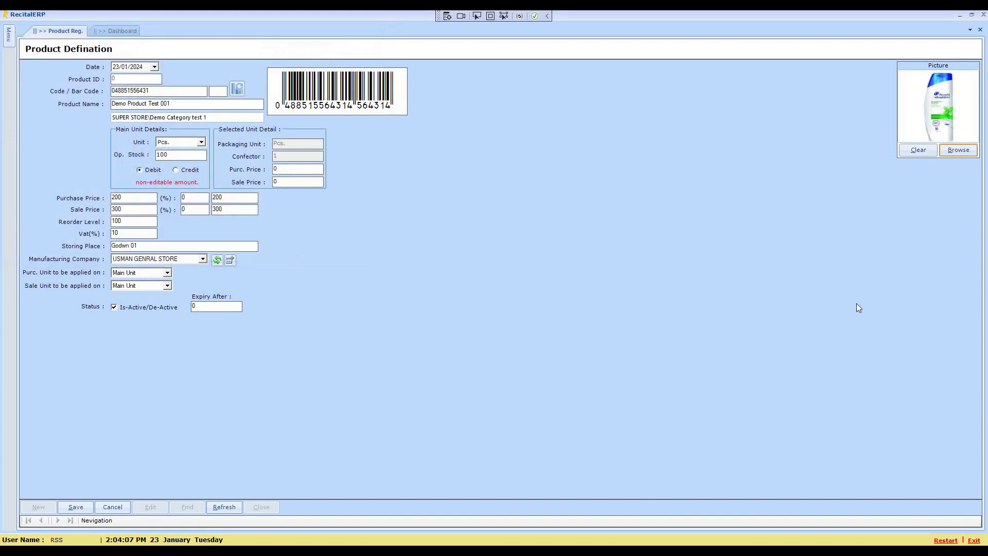
{"action": "left_click", "coordinate": [88, 506]}
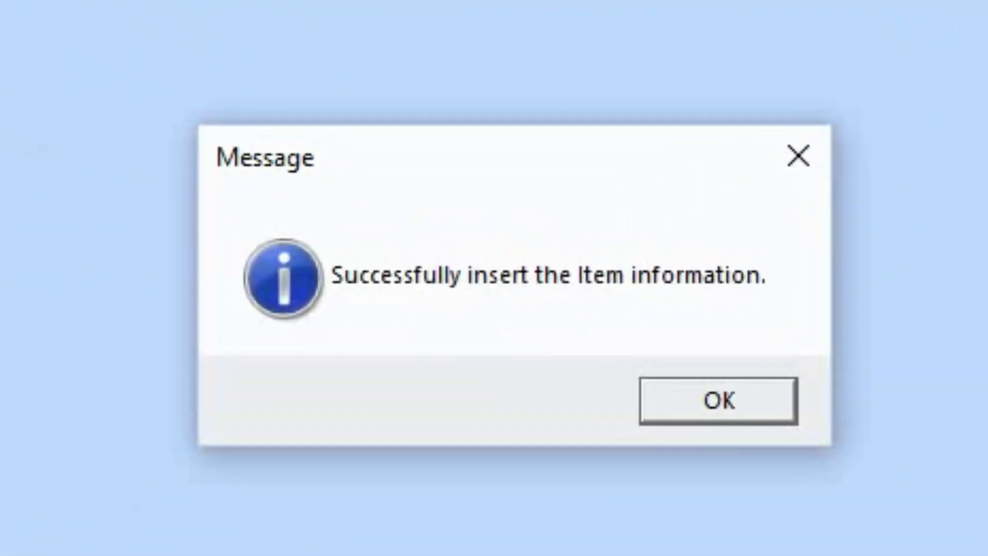
{"action": "key", "text": "Return"}
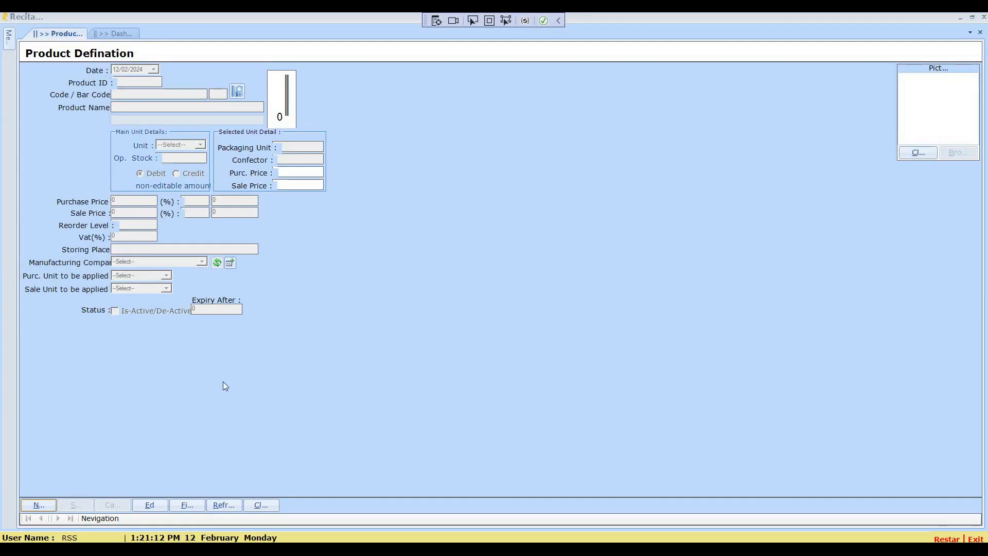
Search the active product list for "demo" and fit the Category column to its contents
{"action": "left_click", "coordinate": [188, 507]}
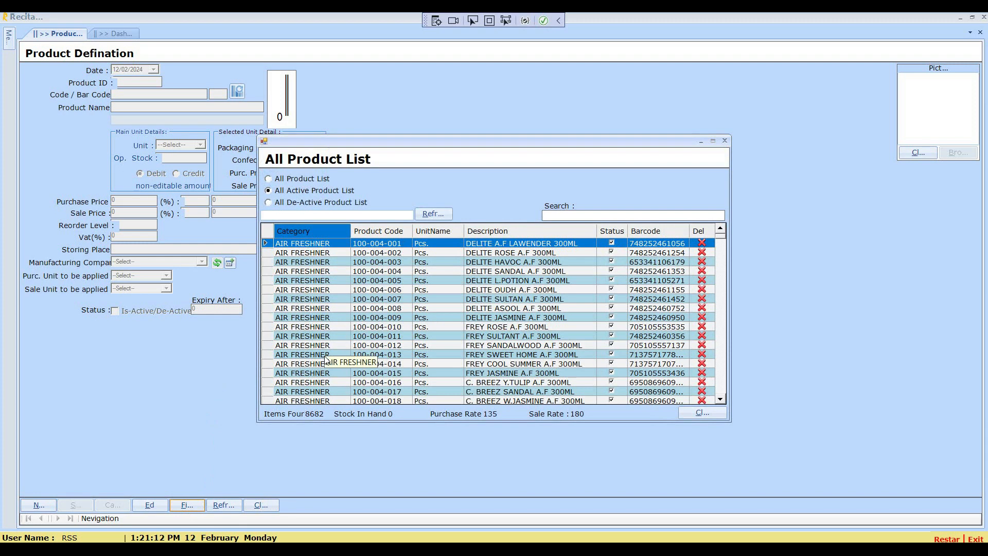
{"action": "key", "text": "Return"}
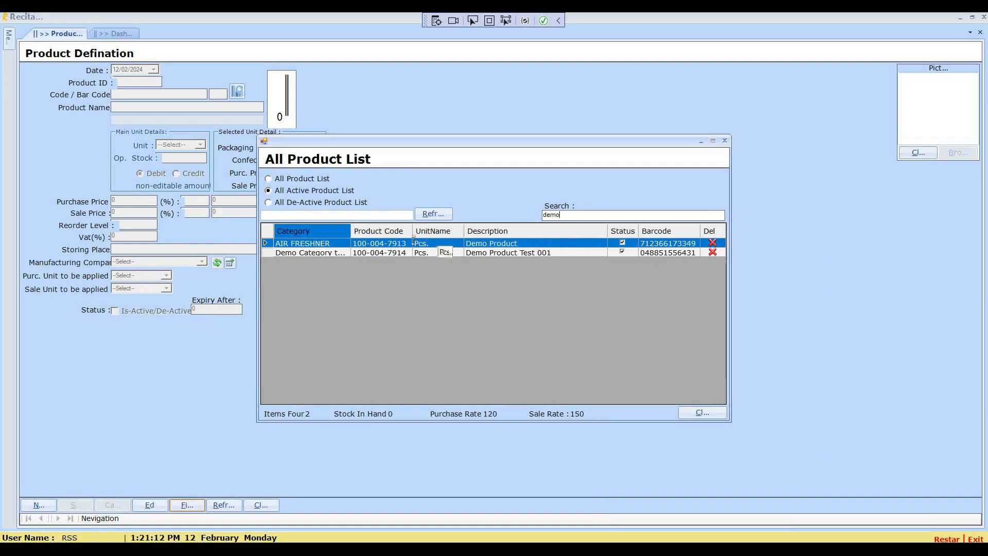
{"action": "double_click", "coordinate": [351, 230]}
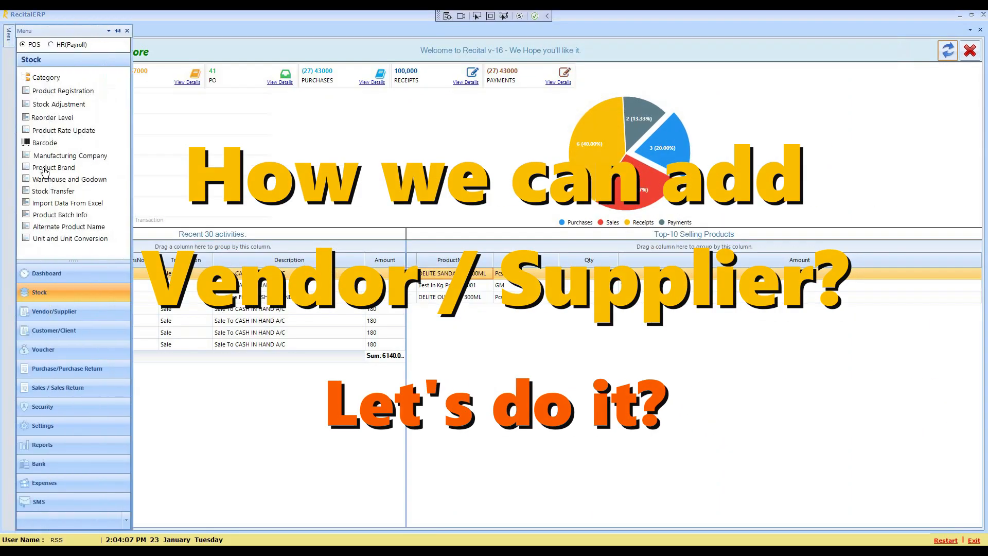
Start a new vendor record with the name "Demo Supplier"
{"action": "left_click", "coordinate": [54, 311]}
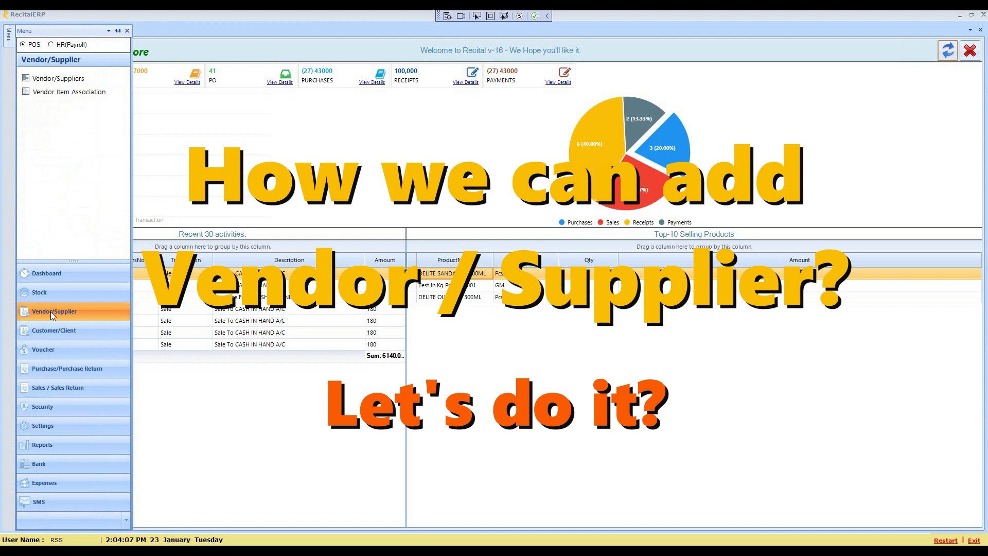
{"action": "left_click", "coordinate": [71, 79]}
{"action": "left_click", "coordinate": [39, 506]}
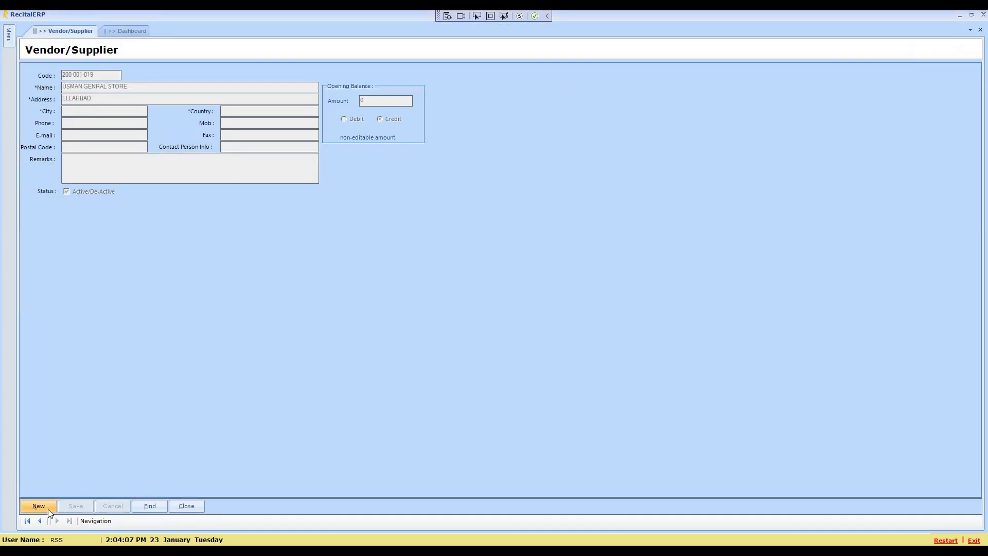
{"action": "type", "text": "Demo "}
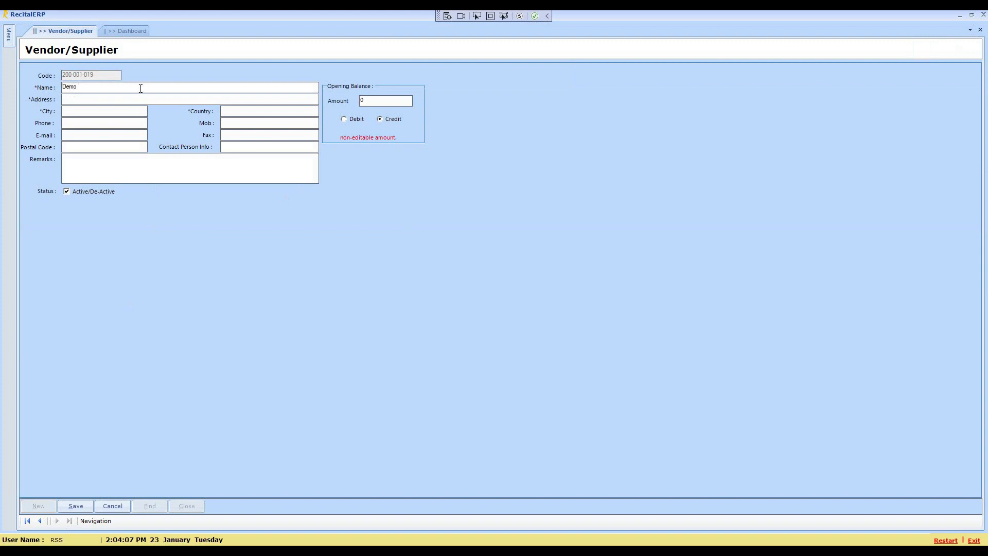
{"action": "type", "text": "V"}
{"action": "key", "text": "BackSpace"}
{"action": "type", "text": "Su"}
{"action": "type", "text": "pplie"}
Set the vendor's address and city to Lahore and country to Pakistan, and save the record
{"action": "type", "text": "Lahor"}
{"action": "key", "text": "Tab"}
{"action": "type", "text": "Lahore"}
{"action": "type", "text": "Pakistabn"}
{"action": "key", "text": "BackSpace"}
{"action": "key", "text": "BackSpace"}
{"action": "type", "text": "tan"}
{"action": "left_click", "coordinate": [183, 175]}
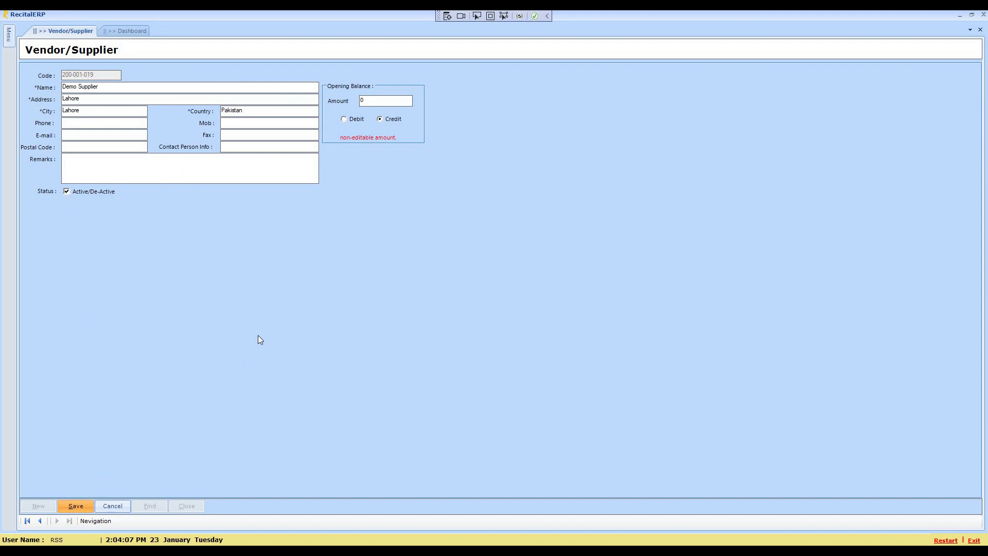
{"action": "key", "text": "Return"}
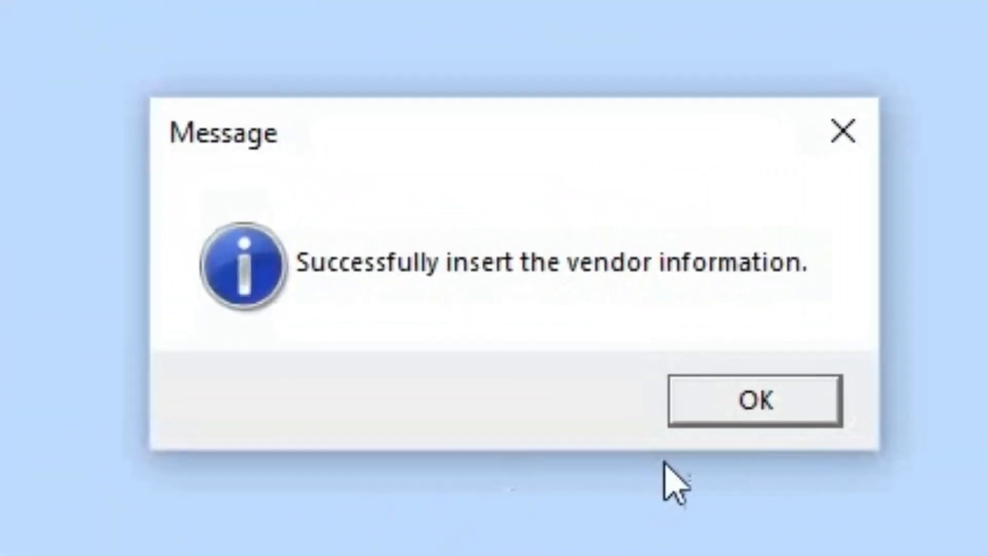
{"action": "left_click", "coordinate": [746, 418]}
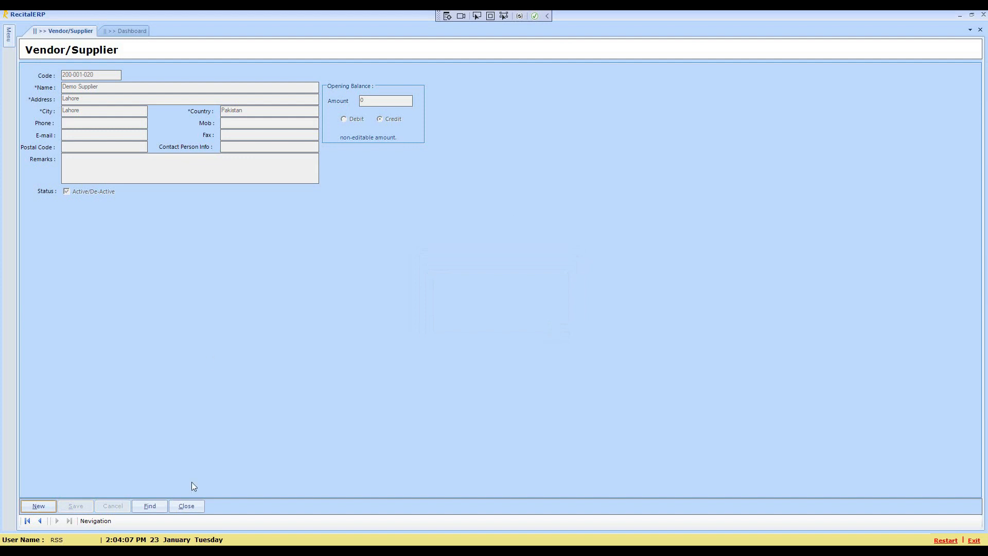
Close the vendor form and open the client/customer form
{"action": "left_click", "coordinate": [188, 507]}
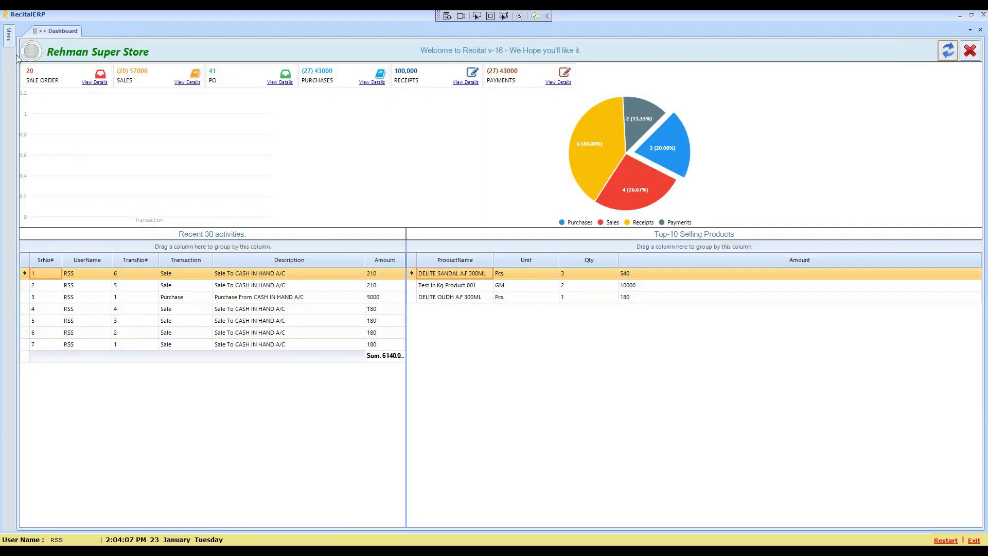
{"action": "mouse_move", "coordinate": [10, 41]}
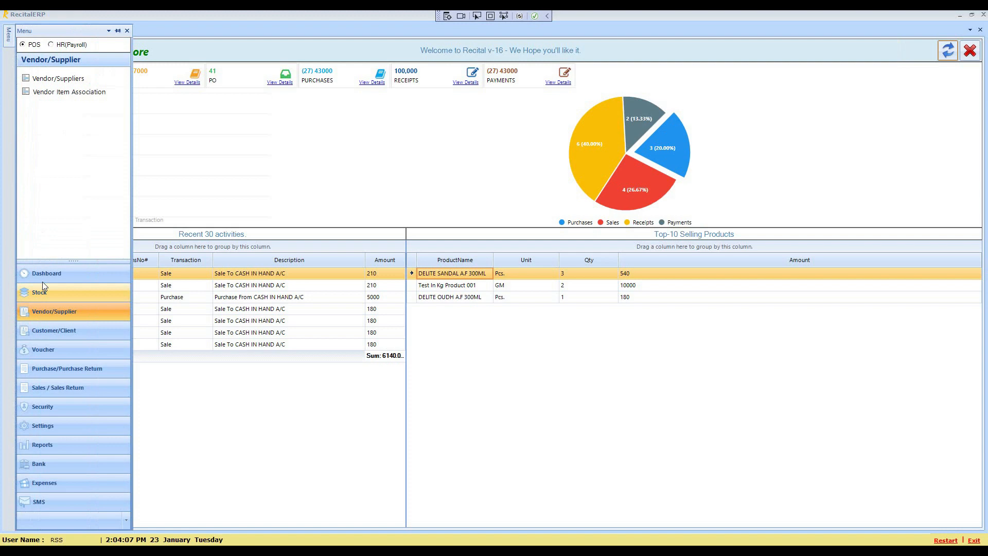
{"action": "left_click", "coordinate": [48, 328]}
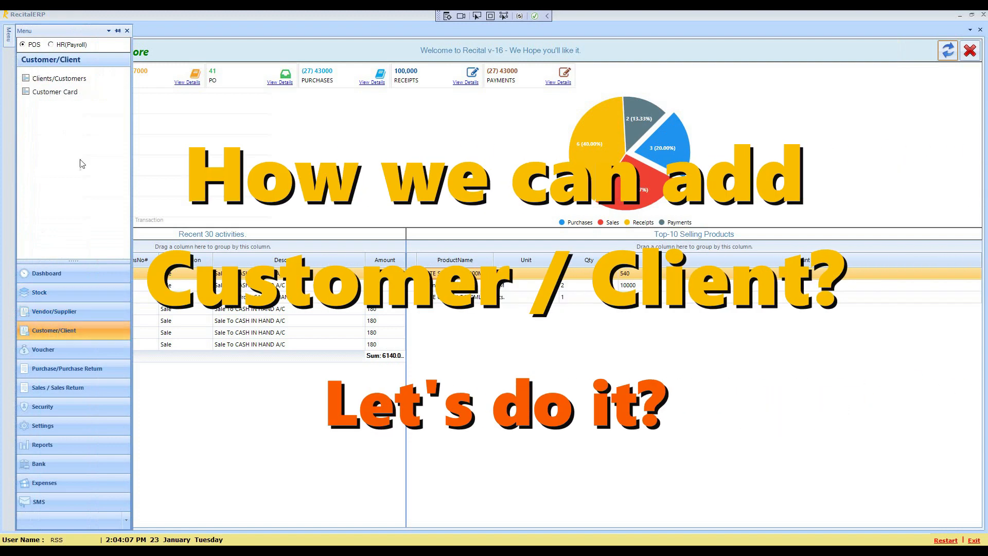
{"action": "left_click", "coordinate": [67, 81]}
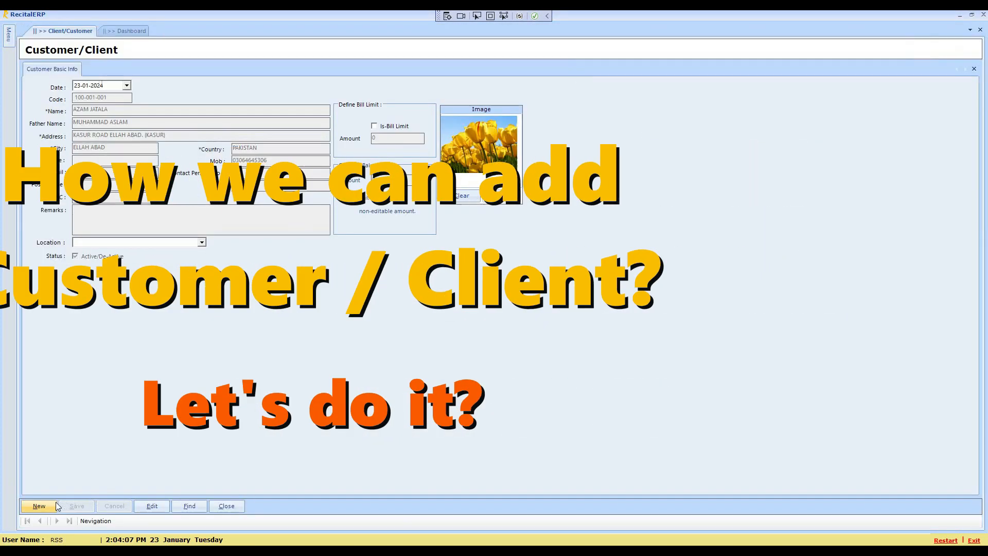
Start a new customer record and enter "Demo Customer" as both the name and the father name
{"action": "left_click", "coordinate": [57, 506]}
{"action": "type", "text": "Demo Customer"}
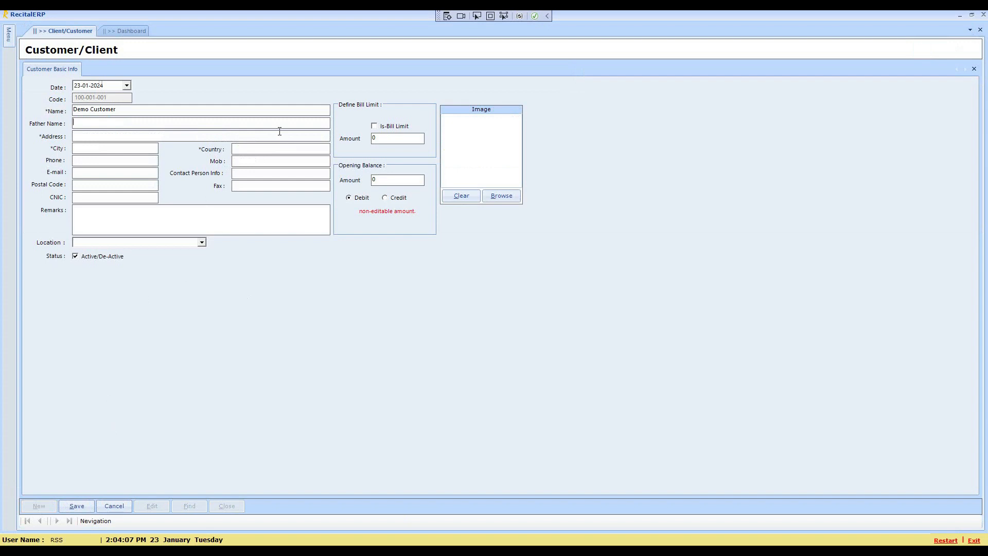
{"action": "type", "text": "Demo Cust"}
{"action": "type", "text": "omer"}
Set the customer's address and city to Lahore and save the record
{"action": "type", "text": "Lahore"}
{"action": "key", "text": "Tab"}
{"action": "type", "text": "Lahore"}
{"action": "left_click", "coordinate": [199, 243]}
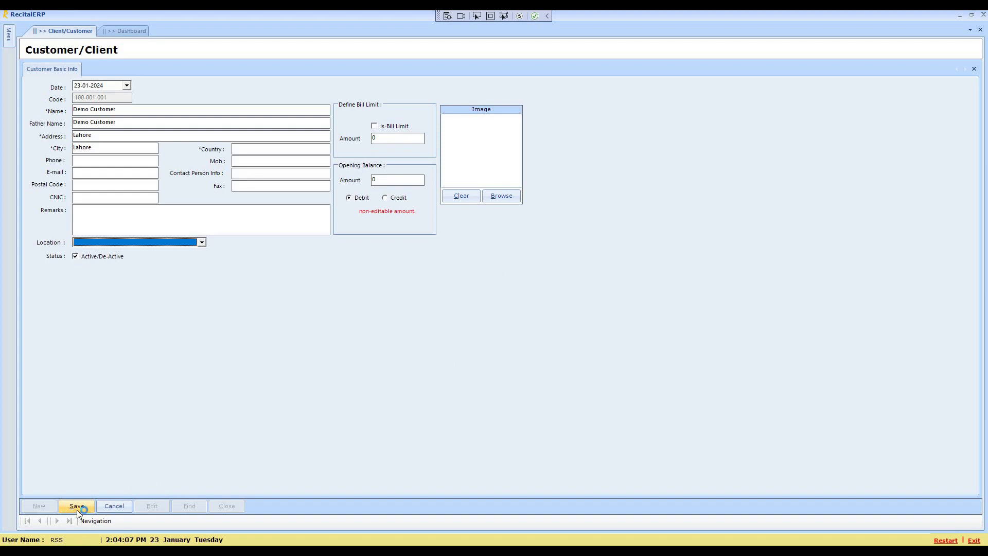
{"action": "left_click", "coordinate": [390, 138]}
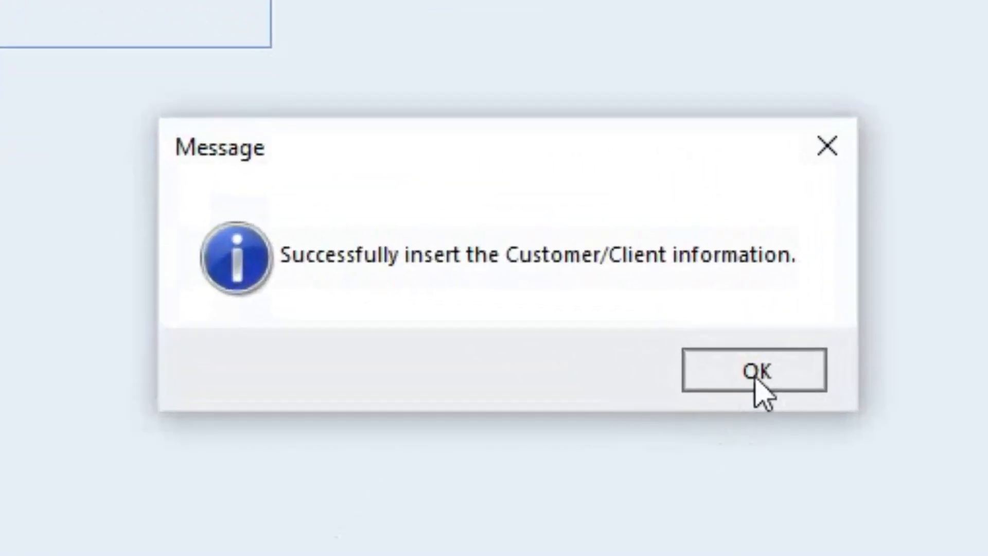
{"action": "left_click", "coordinate": [756, 381]}
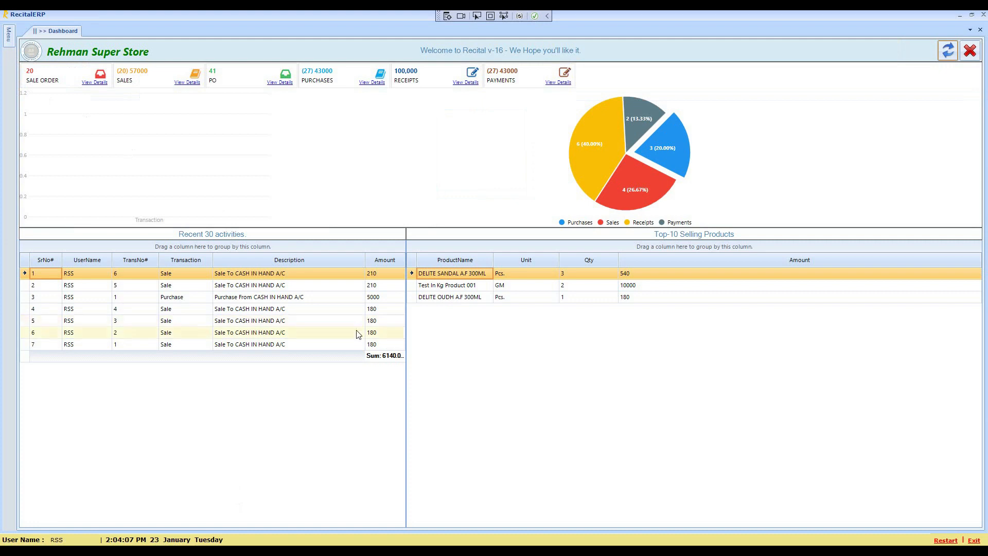
Open the purchase invoice form and start a new invoice
{"action": "mouse_move", "coordinate": [10, 39]}
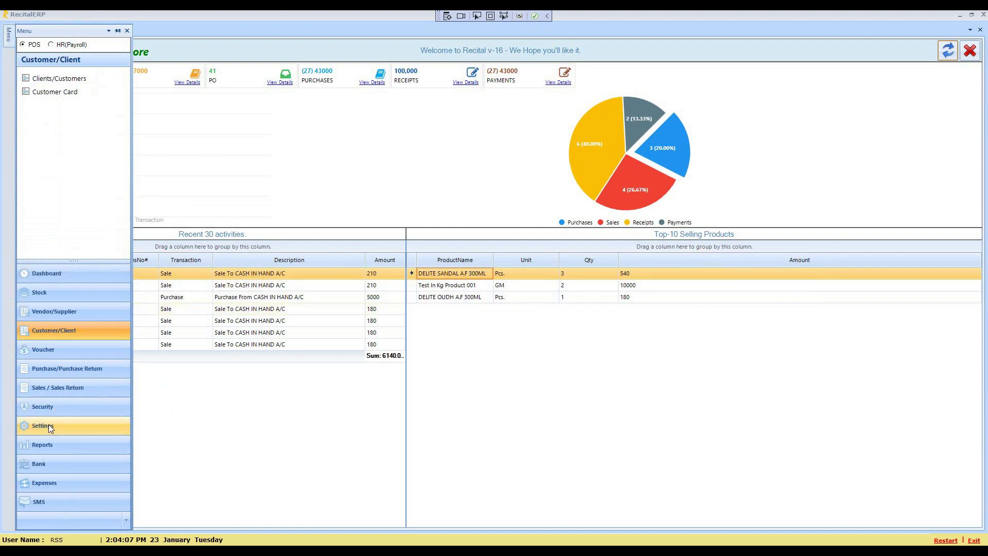
{"action": "left_click", "coordinate": [63, 369]}
{"action": "left_click", "coordinate": [48, 105]}
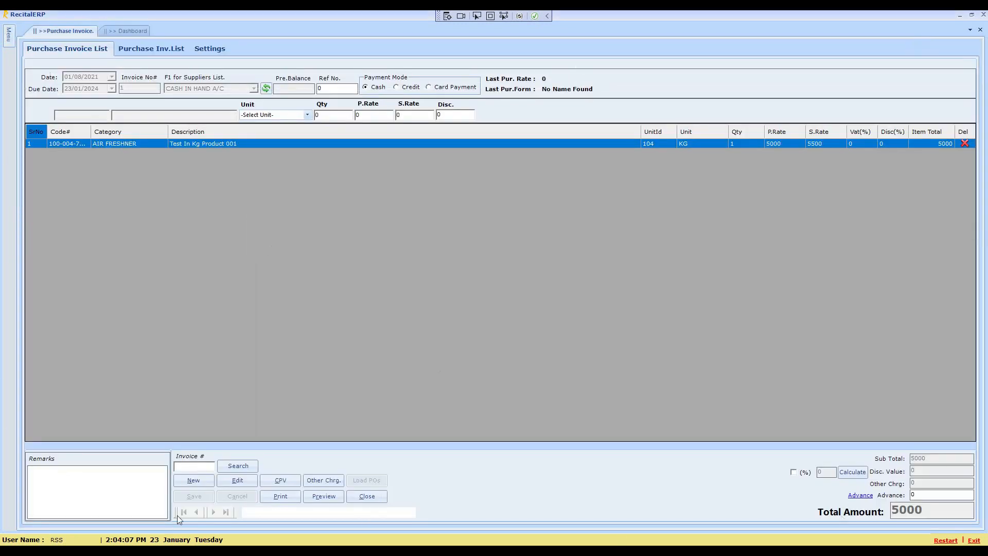
{"action": "left_click", "coordinate": [193, 481]}
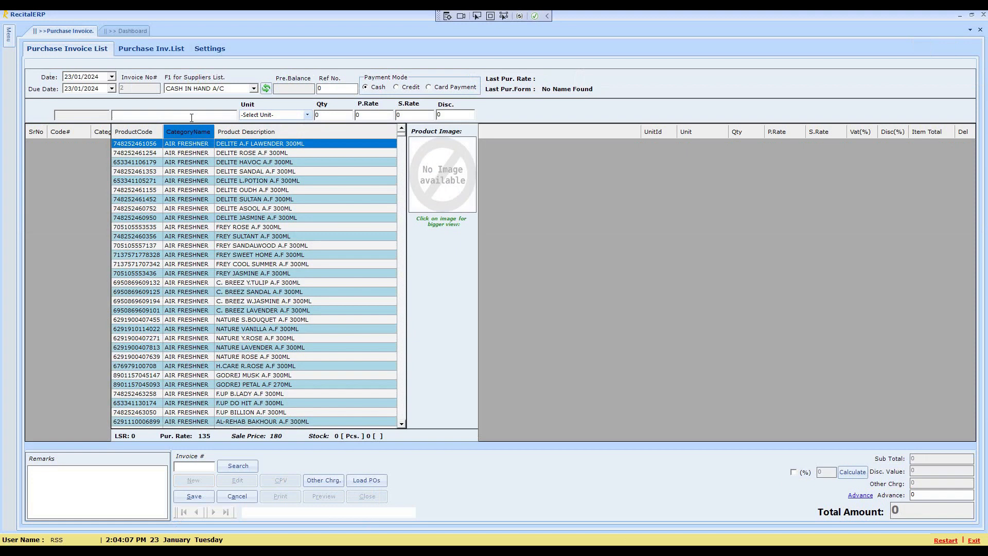
Add Demo Product Test 001 to the purchase invoice with quantity 12 and remove the stray KELLY PEARL CREAM line
{"action": "type", "text": "demo"}
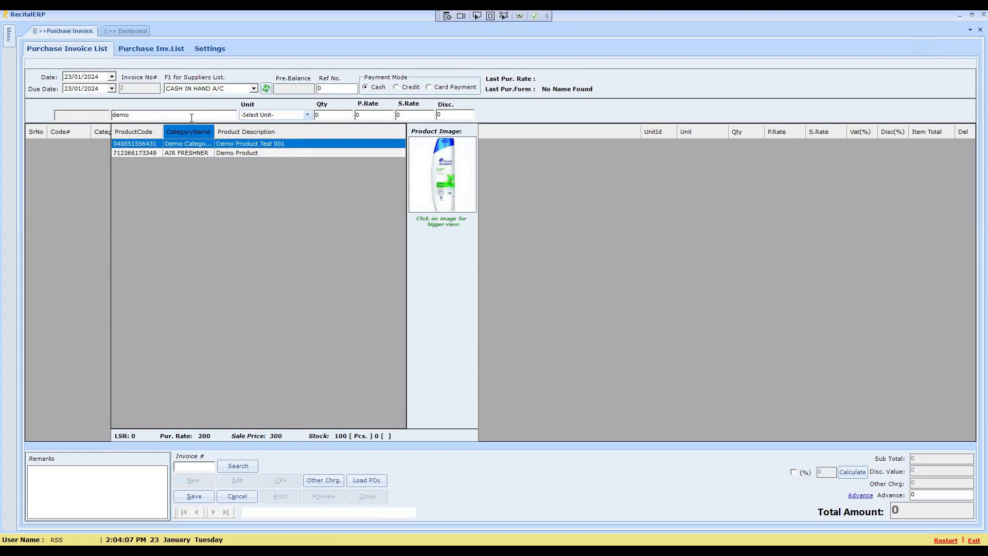
{"action": "key", "text": "Return"}
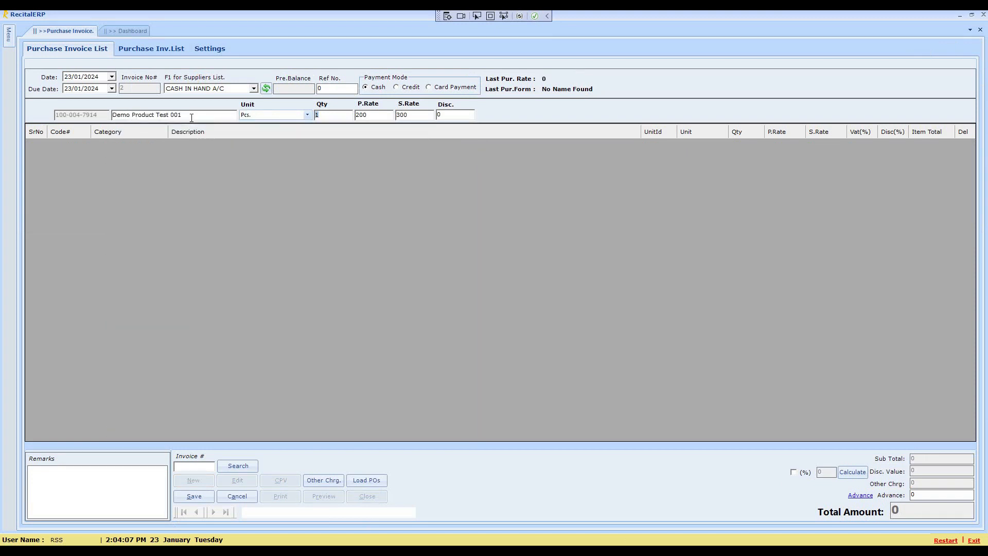
{"action": "type", "text": "12"}
{"action": "key", "text": "Return"}
{"action": "key", "text": "Return"}
{"action": "key", "text": "Return"}
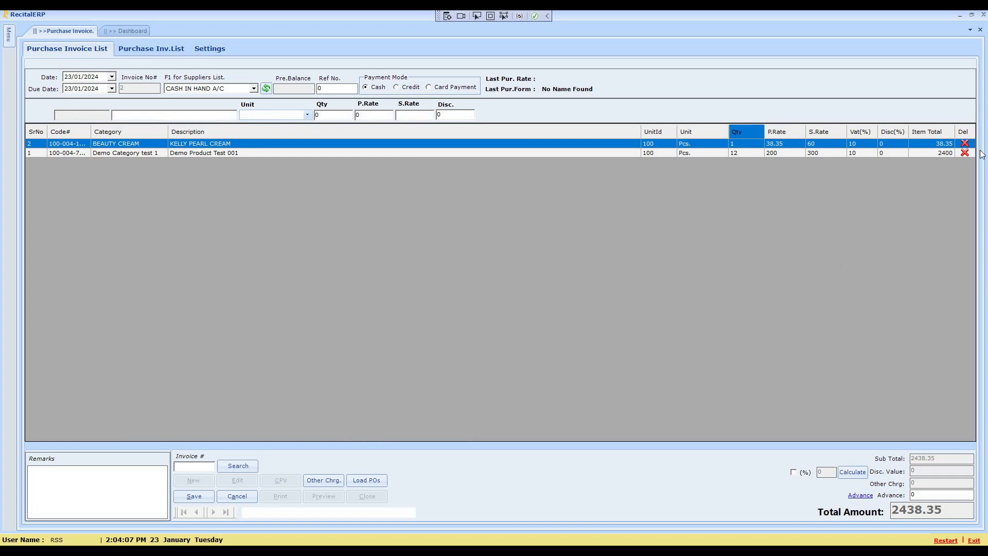
{"action": "left_click", "coordinate": [964, 143]}
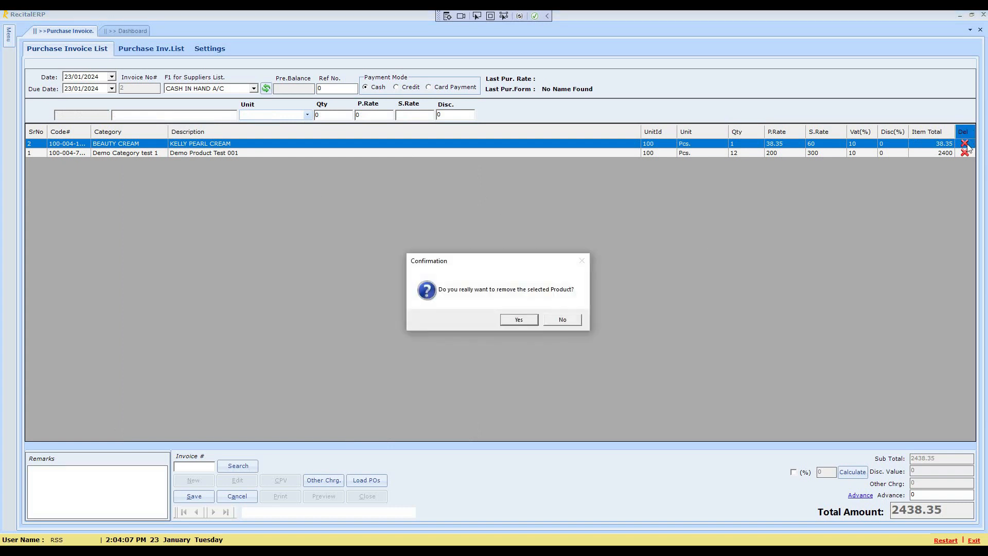
{"action": "left_click", "coordinate": [516, 320]}
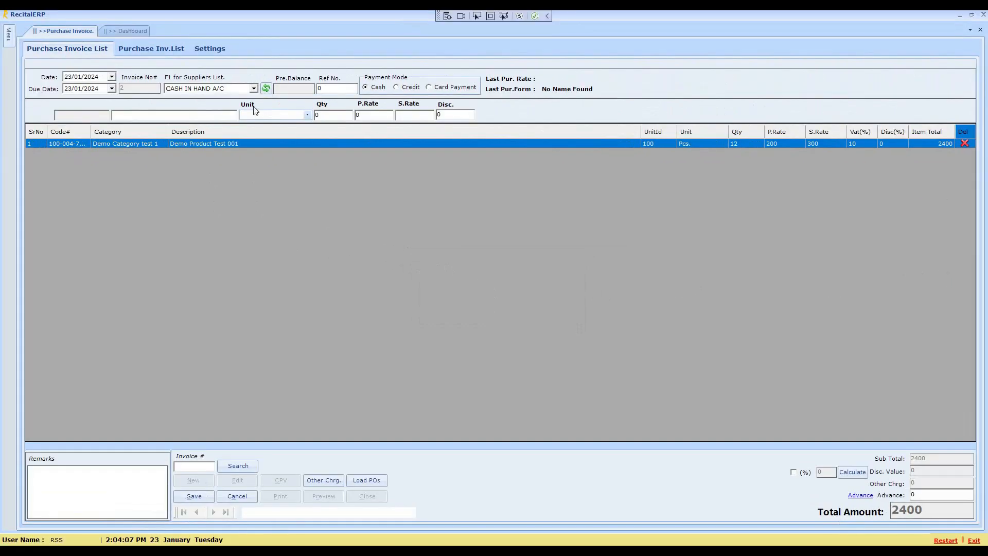
Choose Demo Supplier as the purchase invoice's supplier, then save the invoice and close the form
{"action": "left_click", "coordinate": [259, 89]}
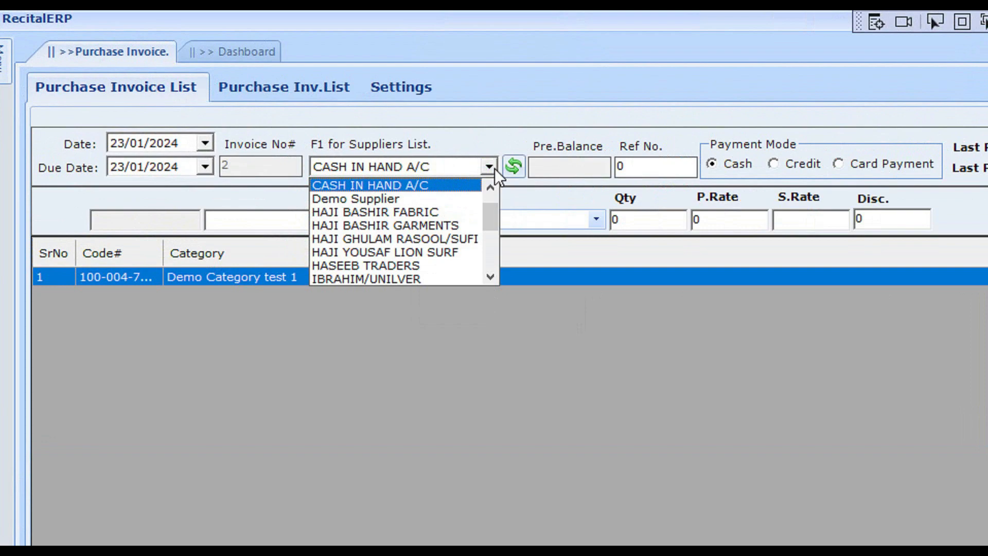
{"action": "key", "text": "Down"}
{"action": "left_click", "coordinate": [388, 199]}
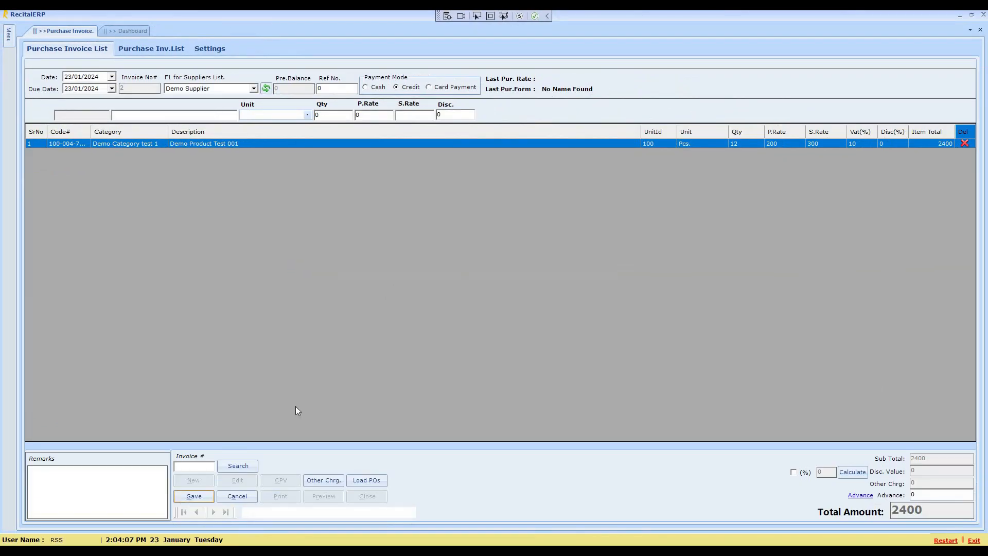
{"action": "left_click", "coordinate": [193, 495]}
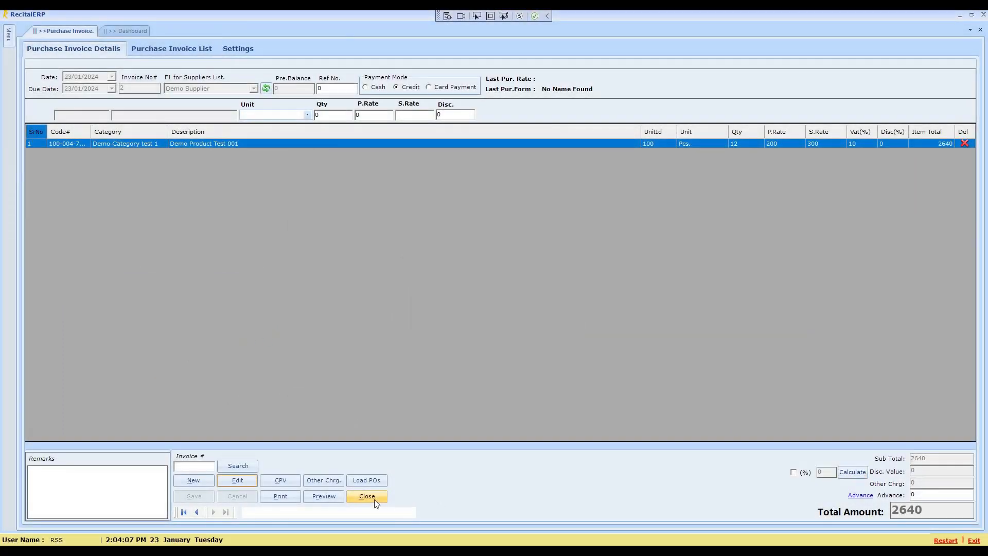
{"action": "left_click", "coordinate": [376, 500]}
Open the sale invoice form and start a new invoice
{"action": "left_click", "coordinate": [8, 34]}
{"action": "left_click", "coordinate": [67, 387]}
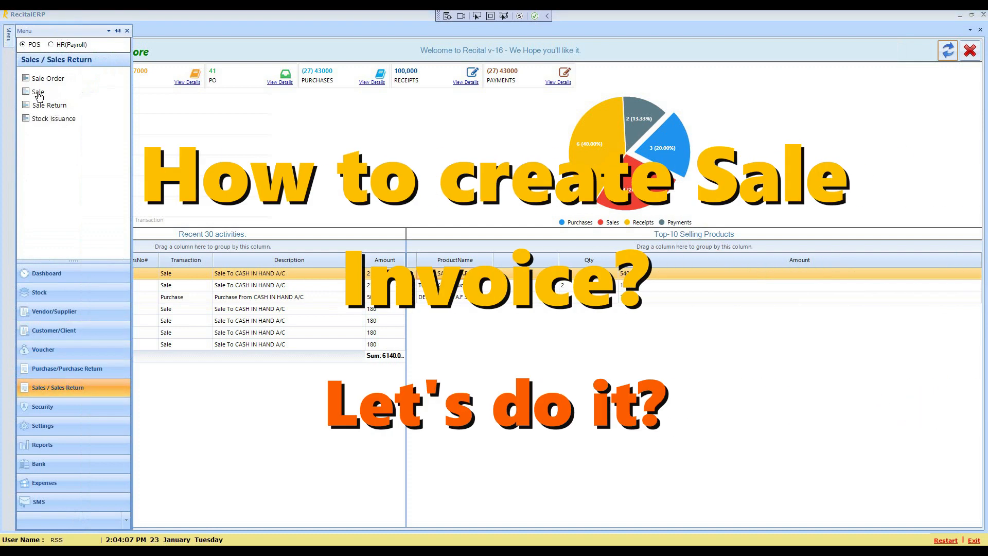
{"action": "left_click", "coordinate": [39, 93]}
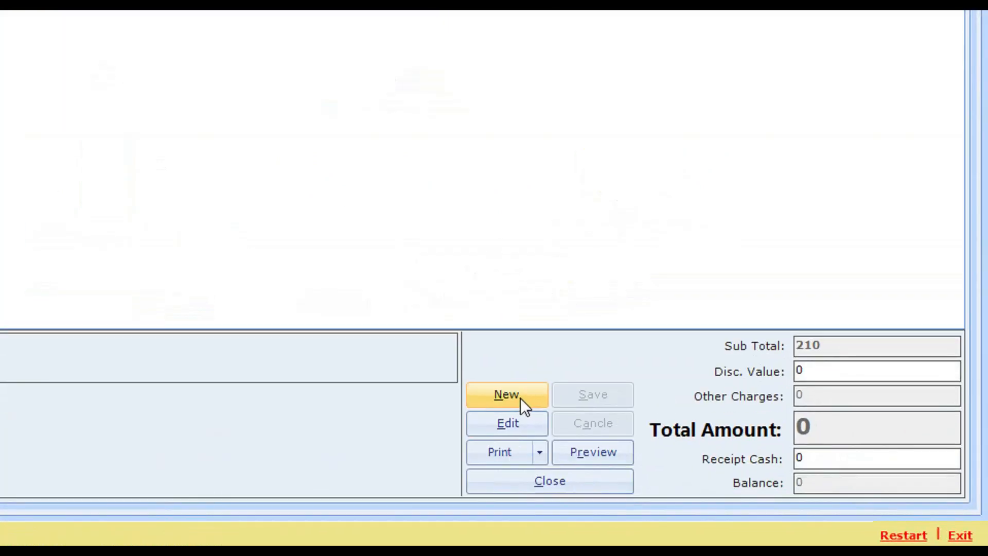
{"action": "left_click", "coordinate": [754, 471]}
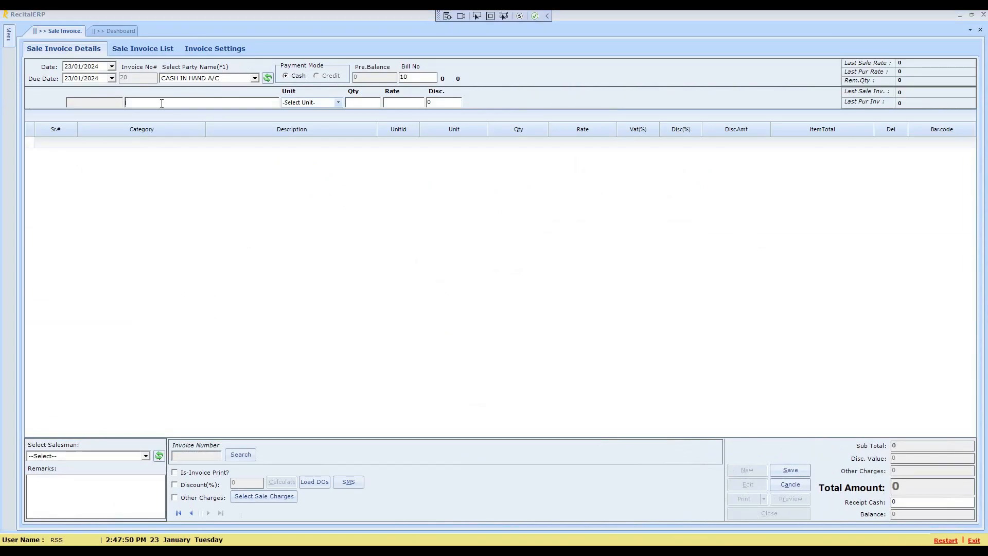
Add one piece of Demo Product Test 001 at a rate of 300 to the sale invoice
{"action": "left_click", "coordinate": [159, 104]}
{"action": "type", "text": "fa"}
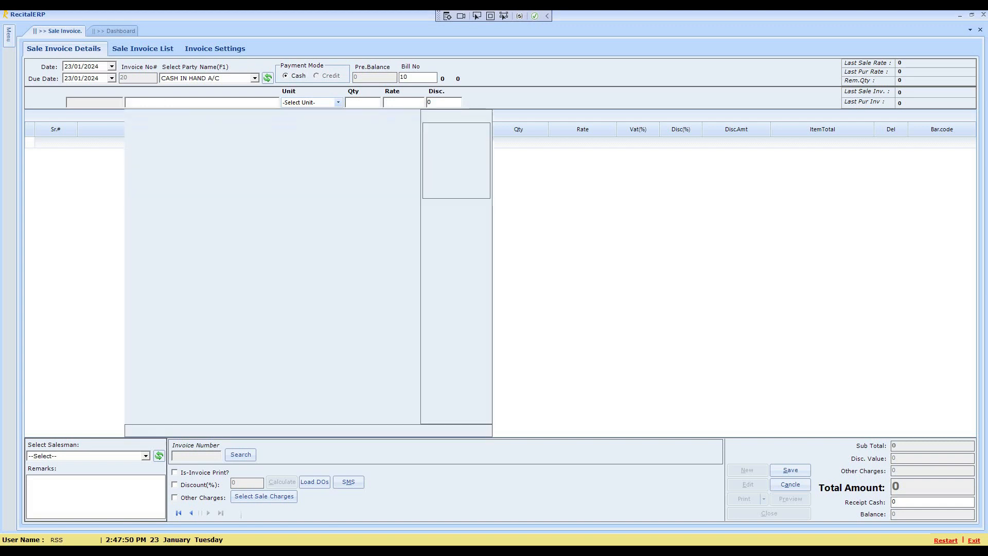
{"action": "type", "text": "demo"}
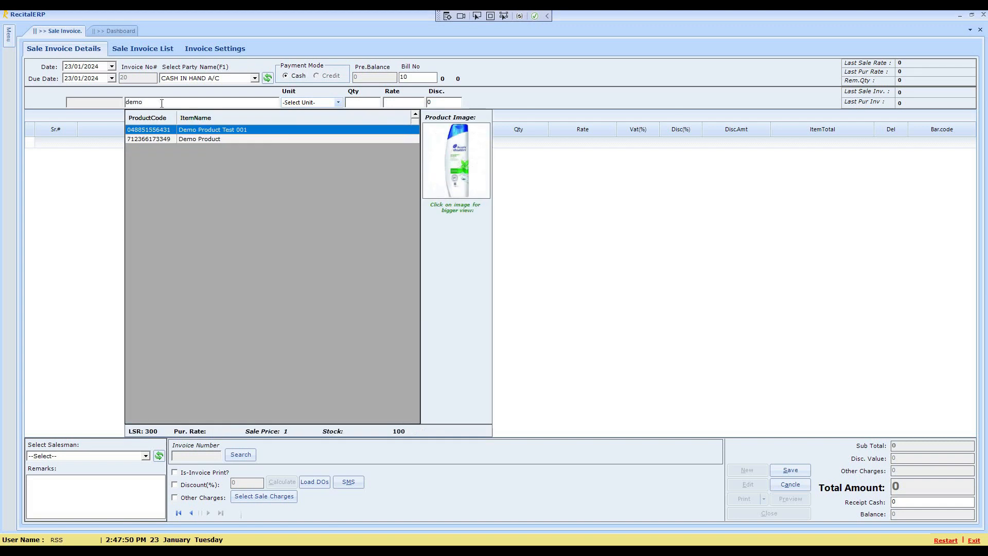
{"action": "key", "text": "Return"}
{"action": "key", "text": "Return"}
{"action": "key", "text": "Return"}
{"action": "key", "text": "Return"}
{"action": "key", "text": "Return"}
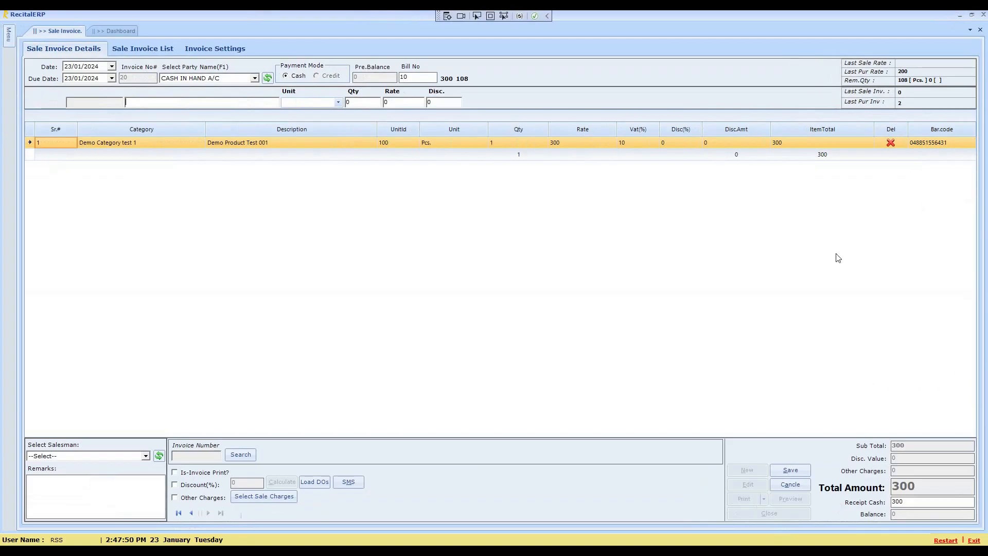
Save the sale invoice without printing it
{"action": "left_click", "coordinate": [788, 471]}
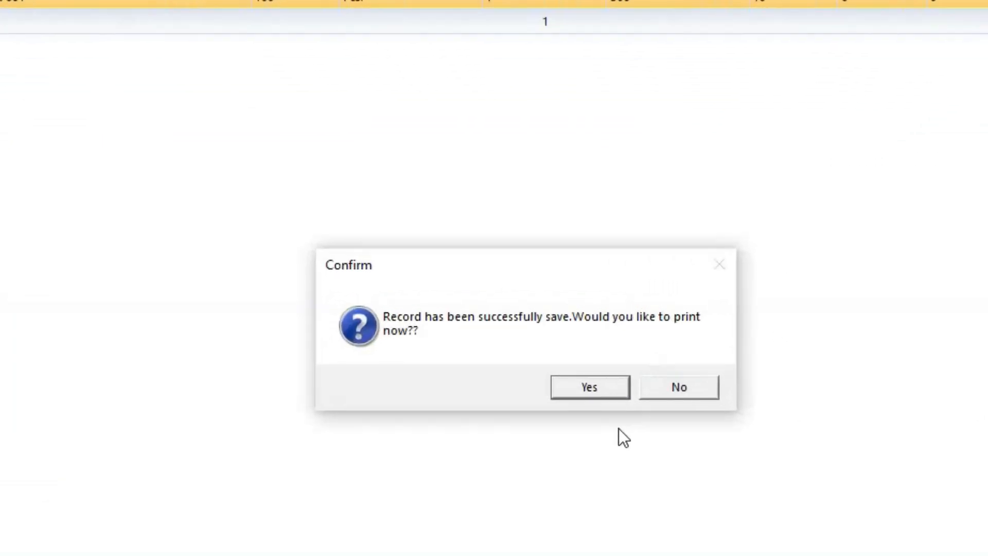
{"action": "left_click", "coordinate": [679, 387]}
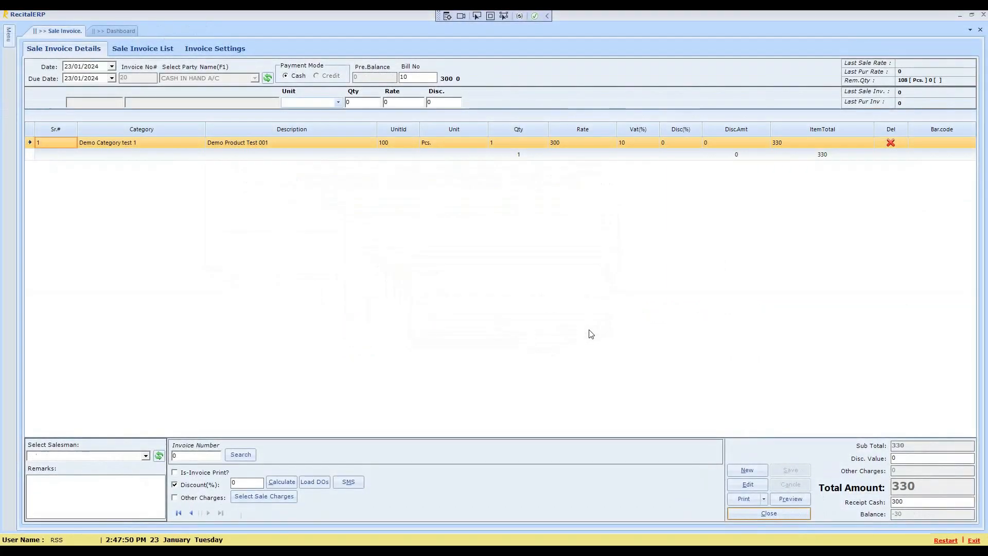
{"action": "left_click", "coordinate": [564, 298]}
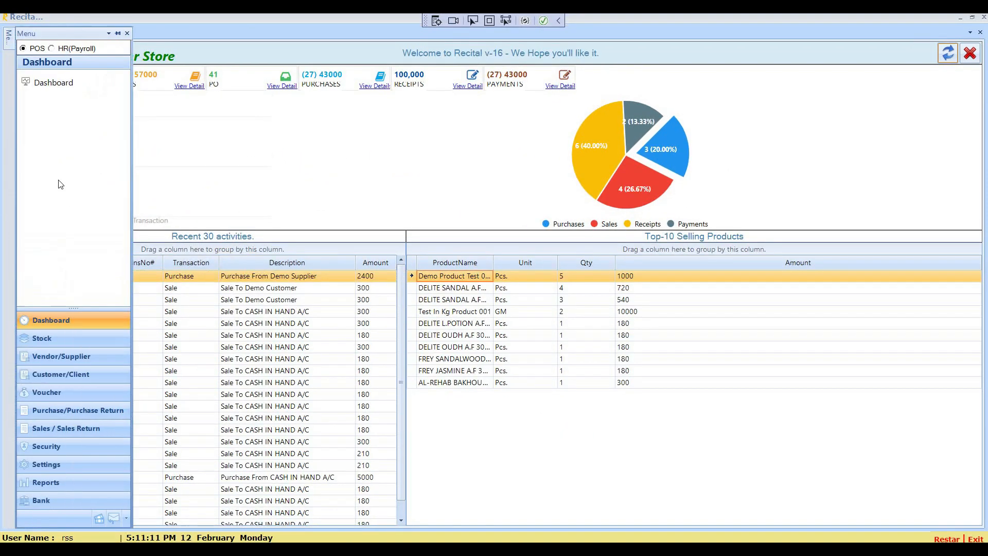
Open the barcode generator and generate a barcode with rate for Demo Product Test 001
{"action": "left_click", "coordinate": [61, 338]}
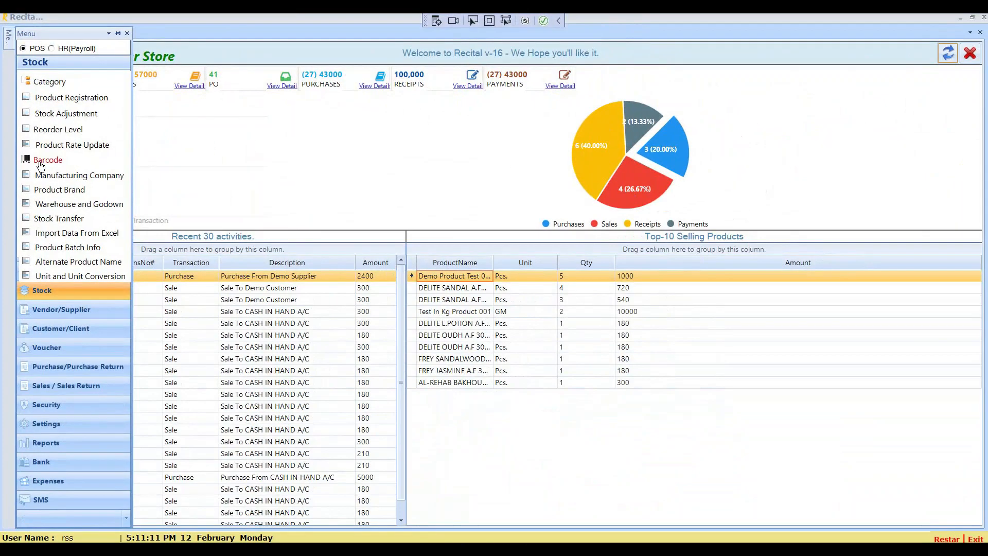
{"action": "left_click", "coordinate": [81, 282]}
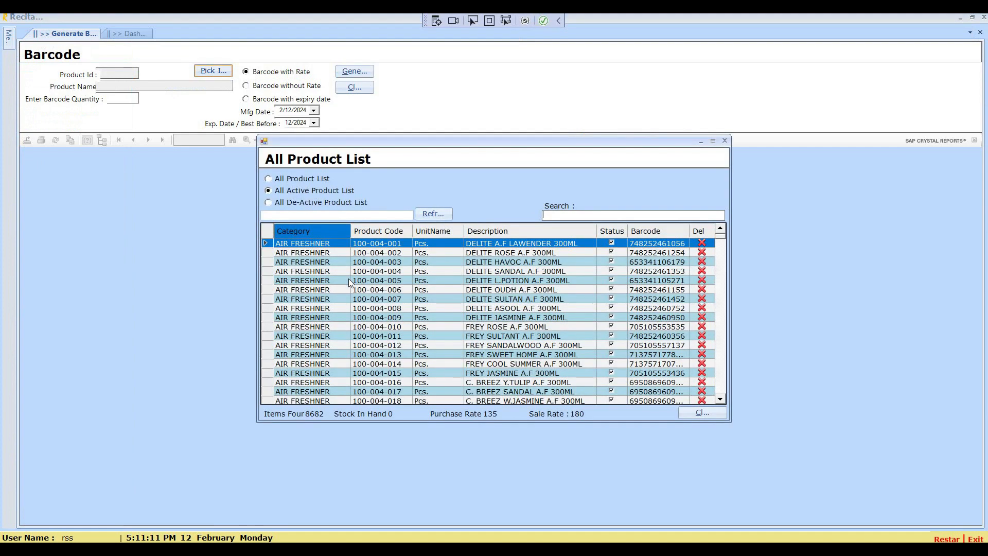
{"action": "type", "text": "demo"}
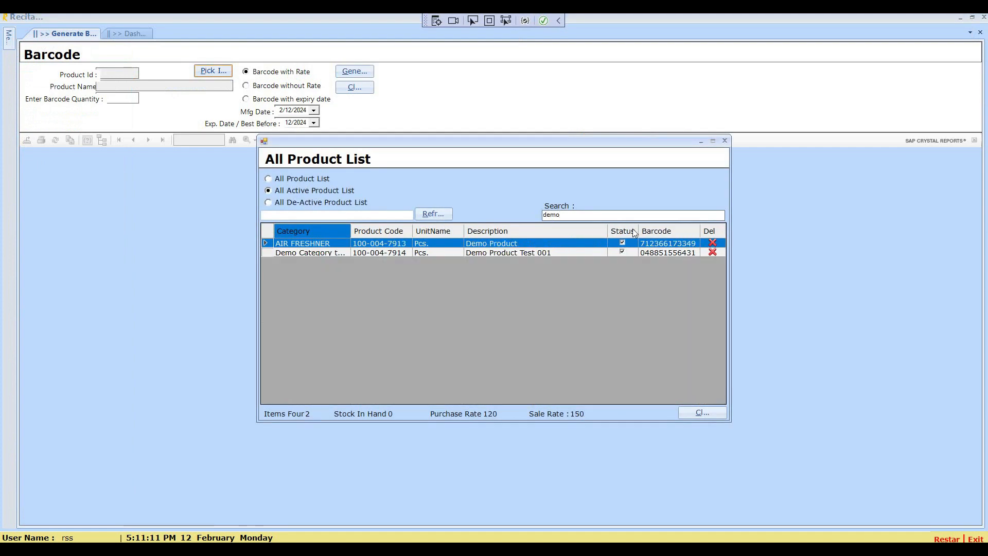
{"action": "left_click", "coordinate": [512, 253]}
{"action": "double_click", "coordinate": [512, 253]}
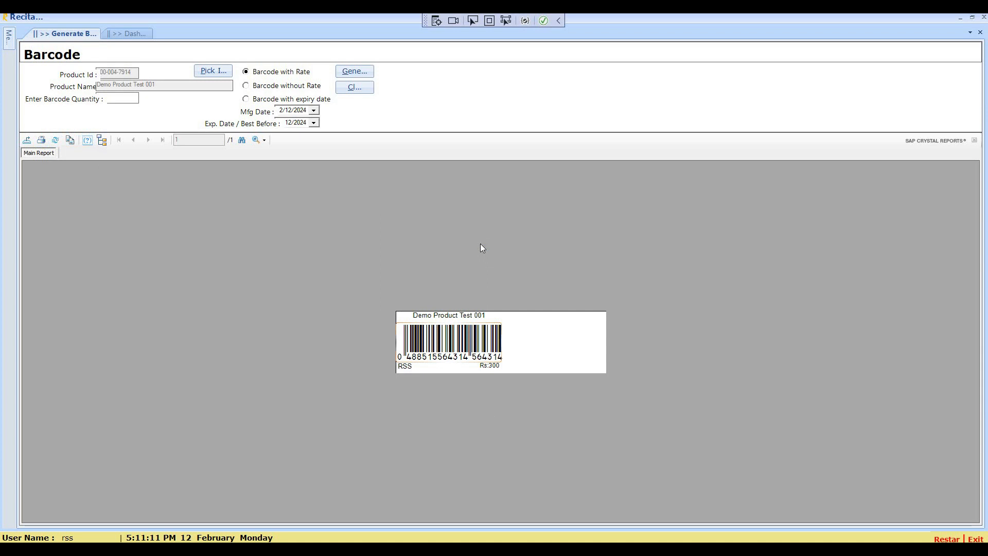
View the print options for the generated barcode label and dismiss them without printing
{"action": "left_click", "coordinate": [41, 139]}
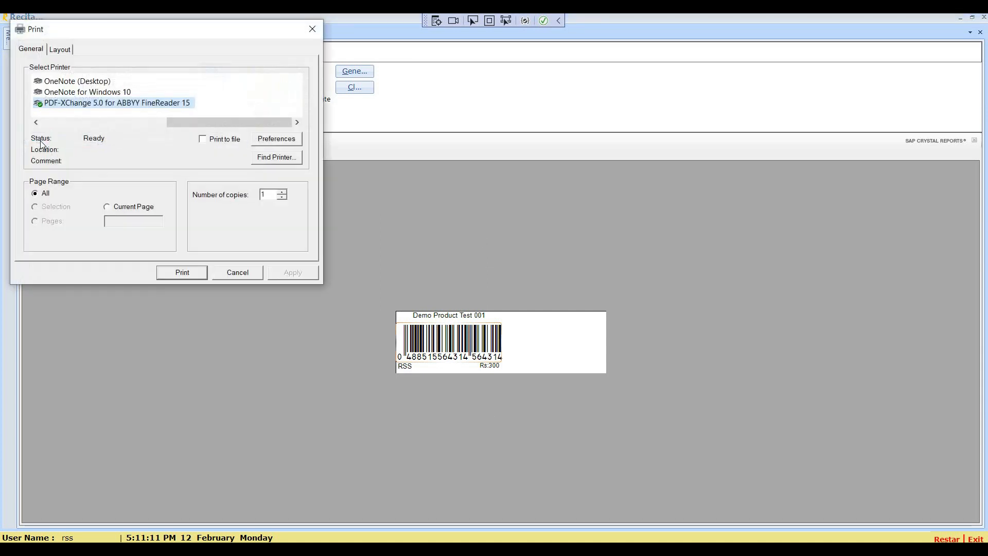
{"action": "left_click_drag", "start_coordinate": [175, 33], "coordinate": [350, 128]}
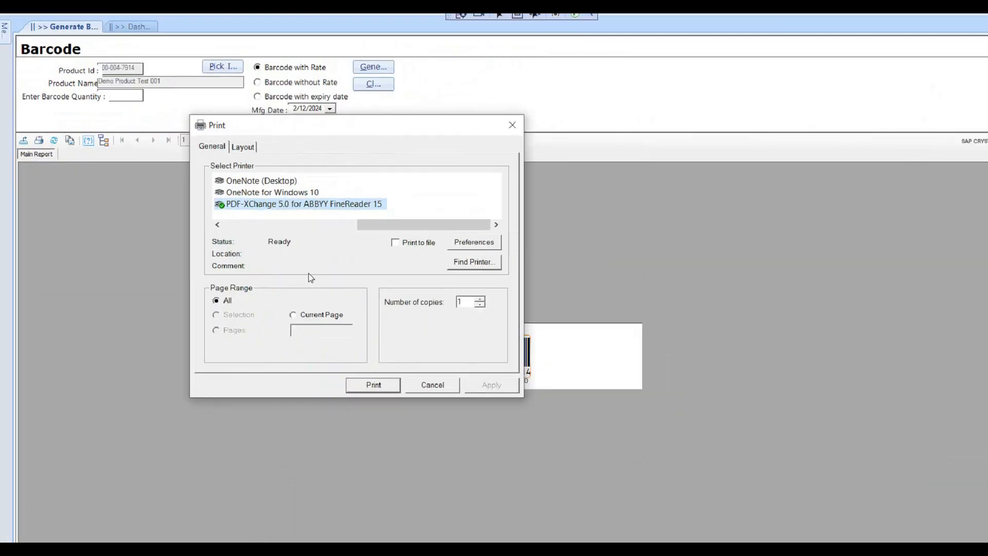
{"action": "left_click", "coordinate": [433, 385]}
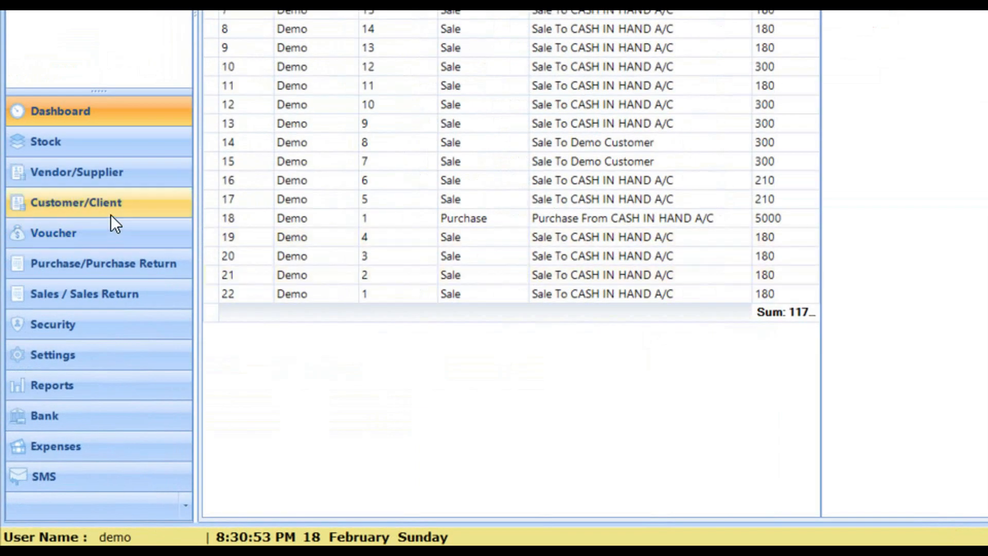
Start a new cash payment voucher and list its Account Receivable accounts, followed by its Account Payable accounts
{"action": "left_click", "coordinate": [88, 233]}
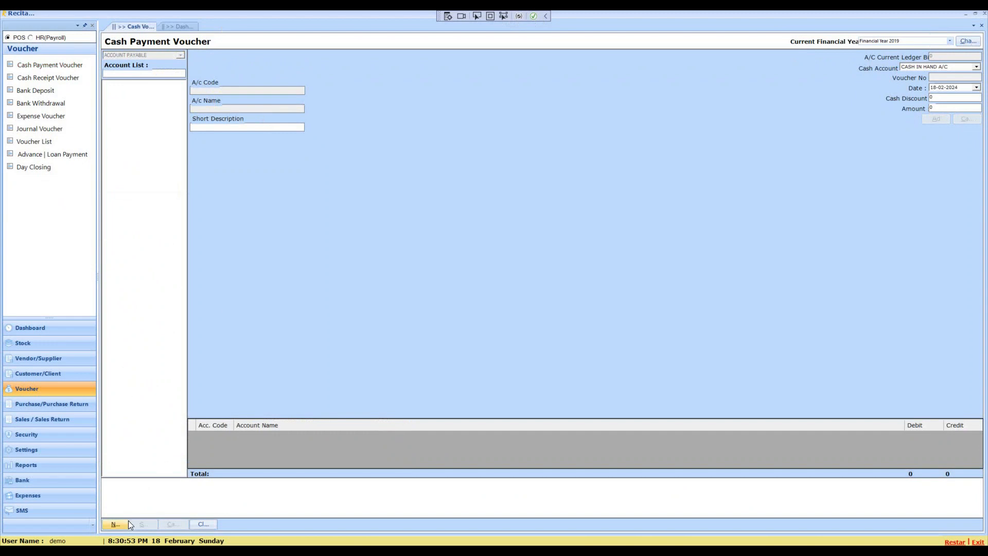
{"action": "left_click", "coordinate": [115, 524]}
{"action": "left_click", "coordinate": [180, 54]}
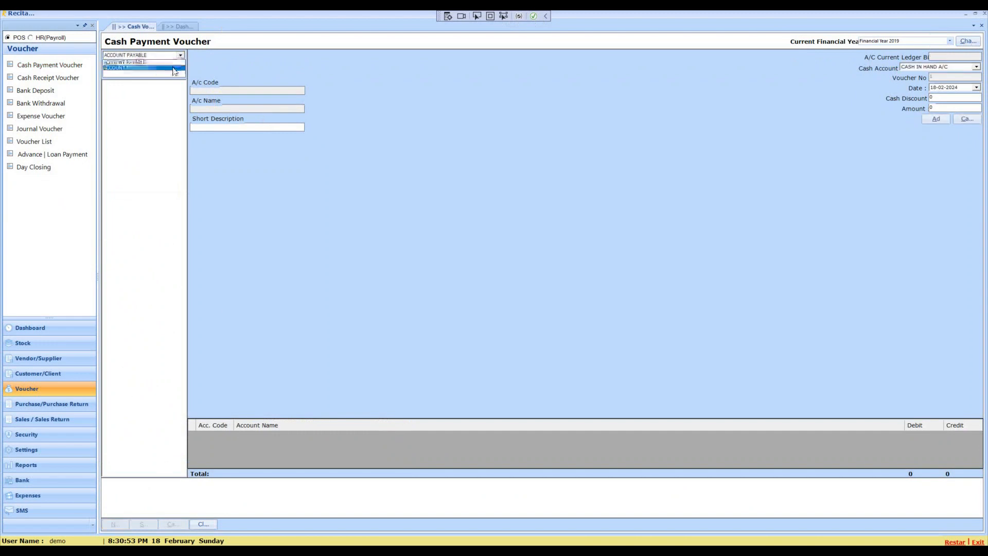
{"action": "left_click", "coordinate": [168, 69]}
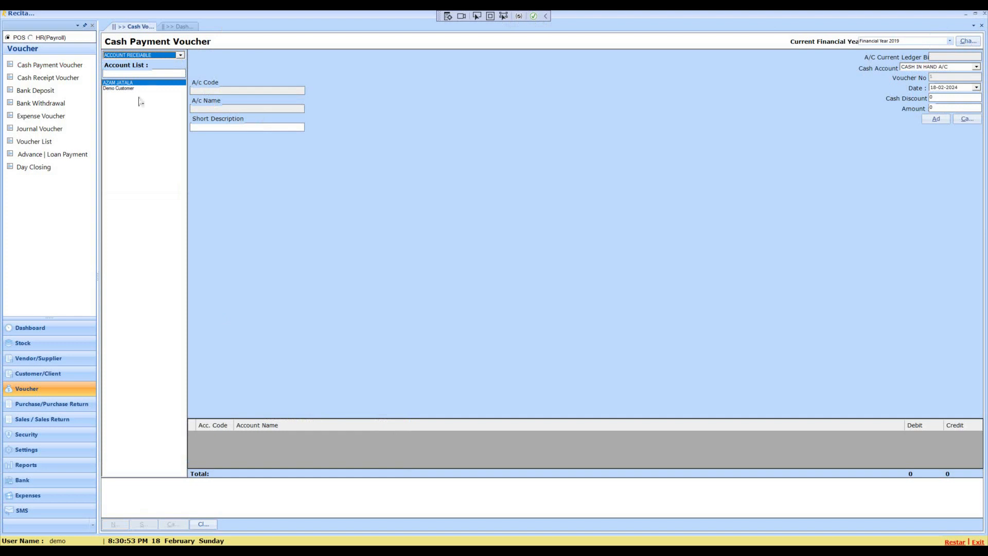
{"action": "left_click", "coordinate": [180, 55]}
{"action": "left_click", "coordinate": [165, 62]}
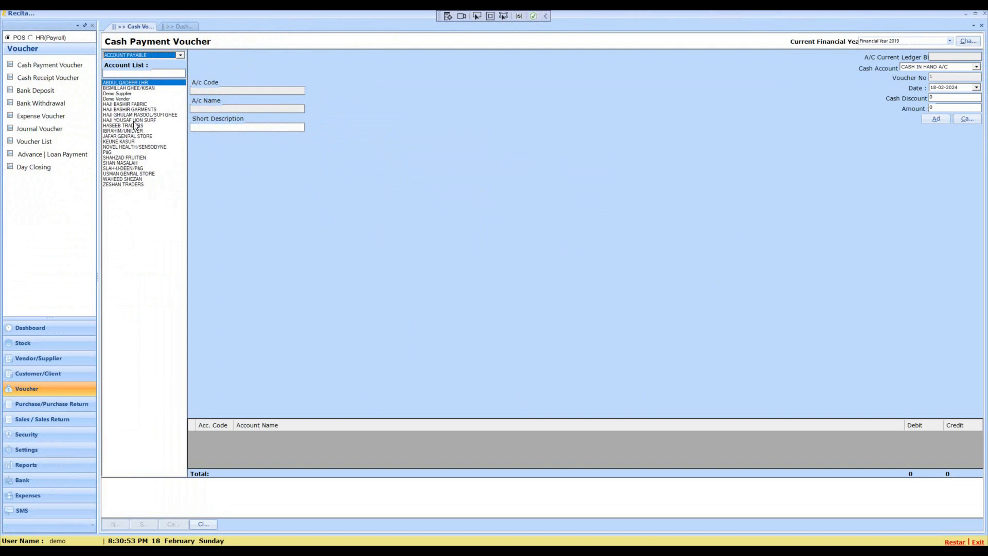
Add a cash payment of 1000 to Demo Vendor from CASH IN HAND A/C and save the voucher
{"action": "left_click", "coordinate": [126, 99]}
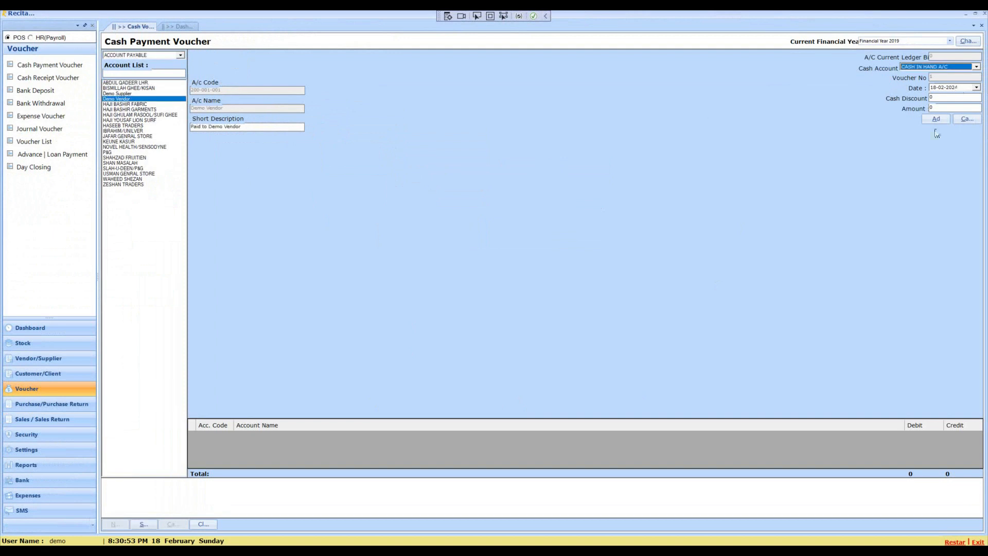
{"action": "left_click", "coordinate": [943, 107]}
{"action": "type", "text": "1000"}
{"action": "key", "text": "Return"}
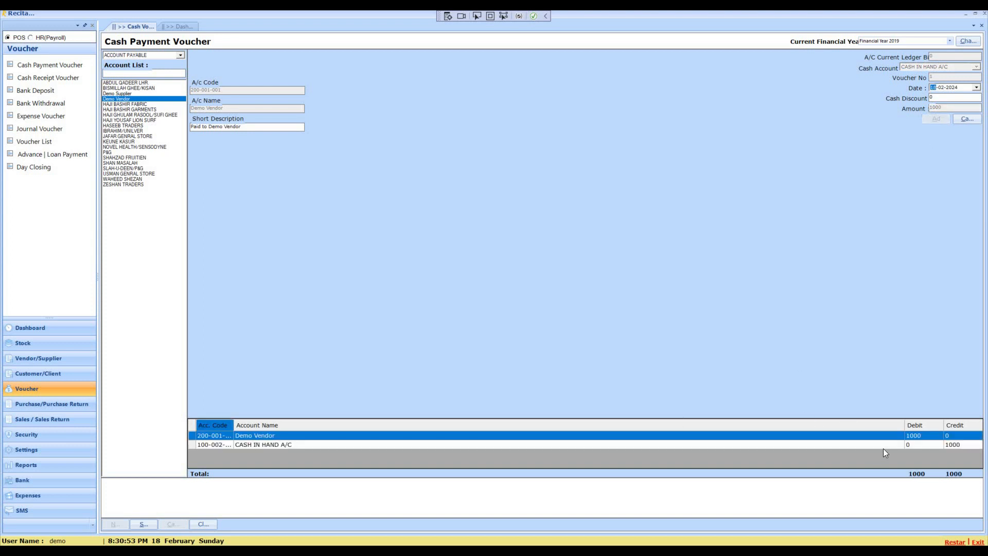
{"action": "left_click", "coordinate": [144, 524]}
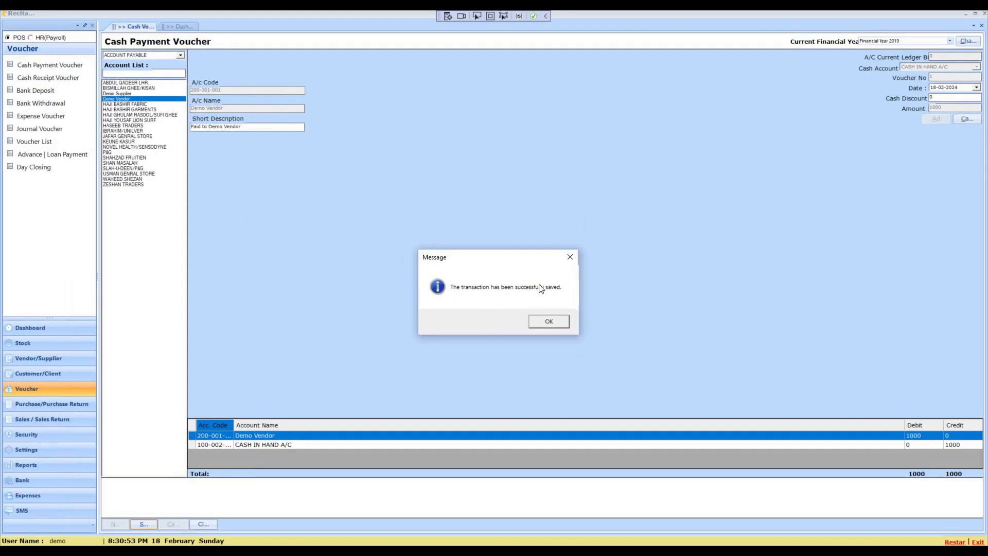
{"action": "left_click", "coordinate": [514, 352]}
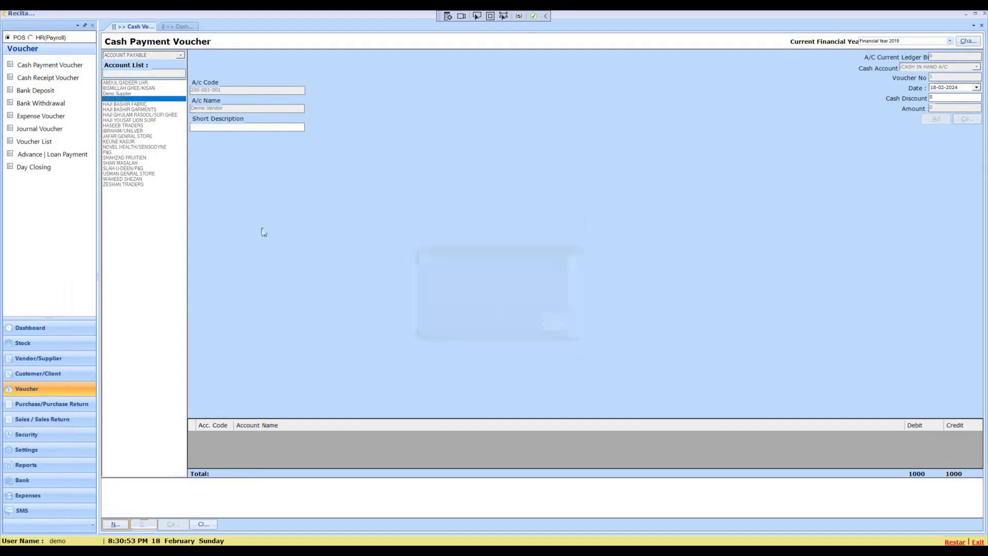
View the Cash Receipt Voucher and Journal Voucher forms, starting a blank journal voucher and discarding it
{"action": "left_click", "coordinate": [55, 77]}
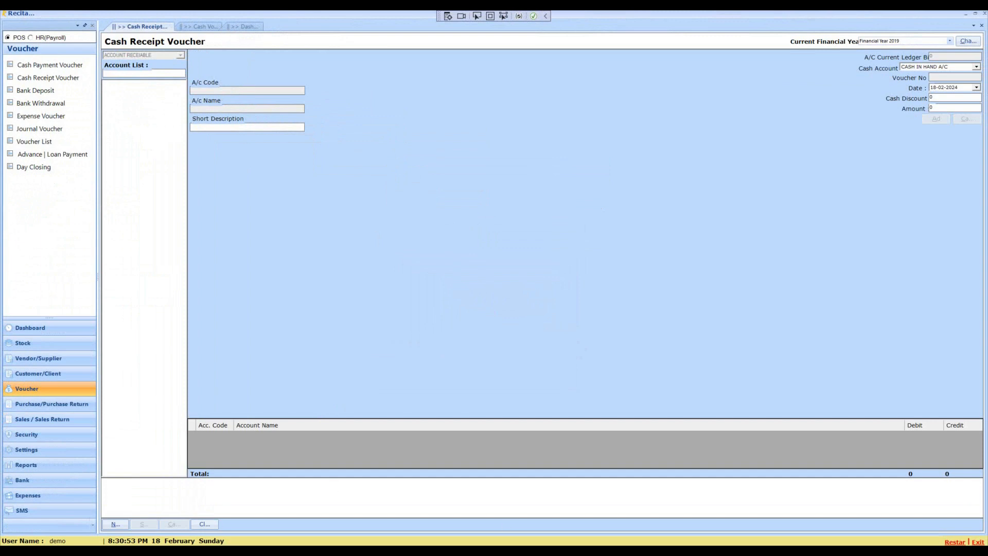
{"action": "left_click", "coordinate": [41, 129]}
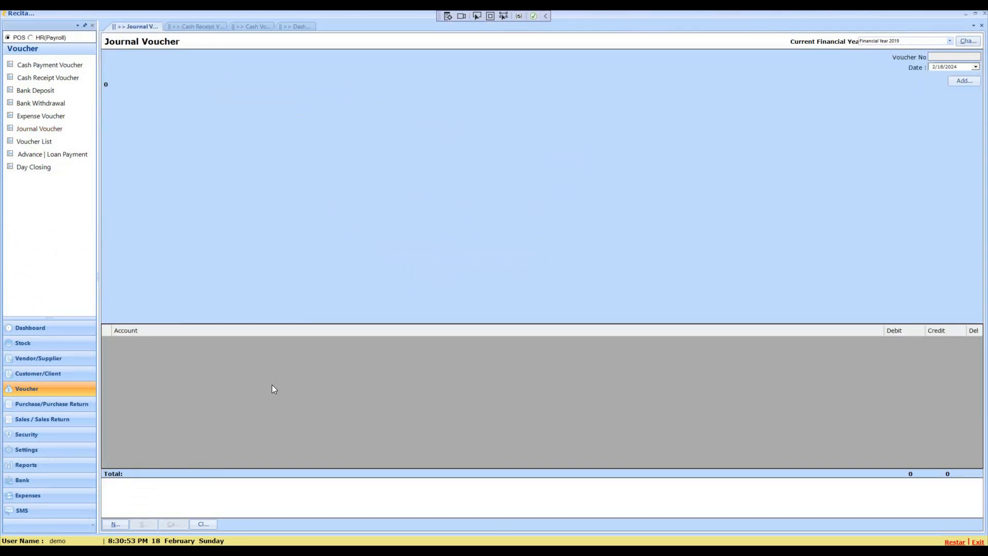
{"action": "left_click", "coordinate": [115, 523]}
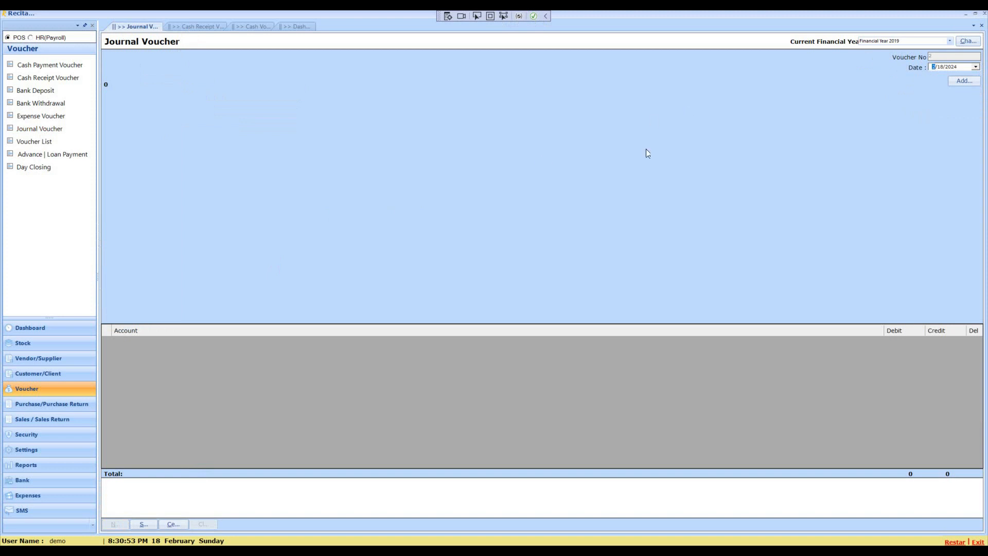
{"action": "left_click", "coordinate": [174, 524]}
{"action": "left_click", "coordinate": [202, 524]}
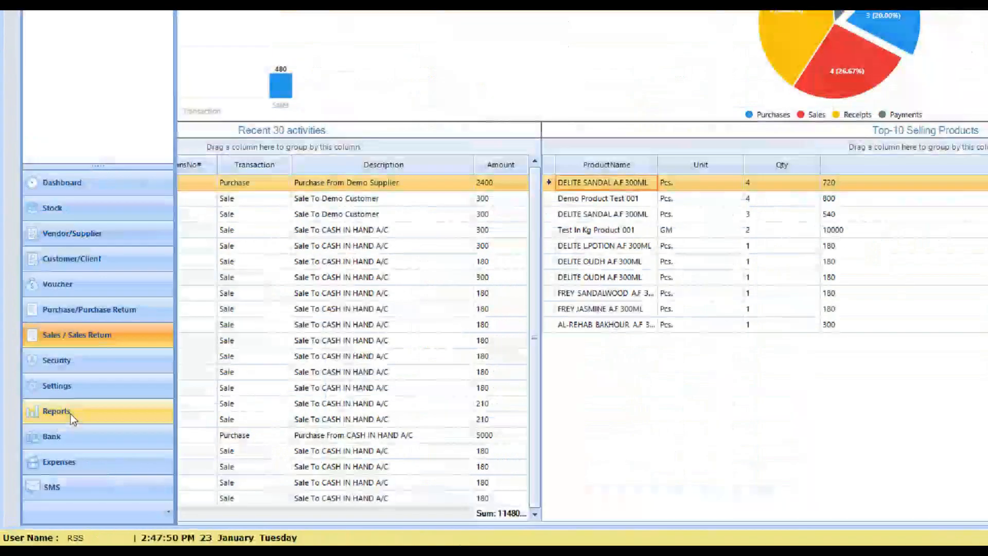
Show the Product Ledger report for Demo Product Test 001 from 24/12/2023 to 23/01/2024
{"action": "left_click", "coordinate": [102, 346]}
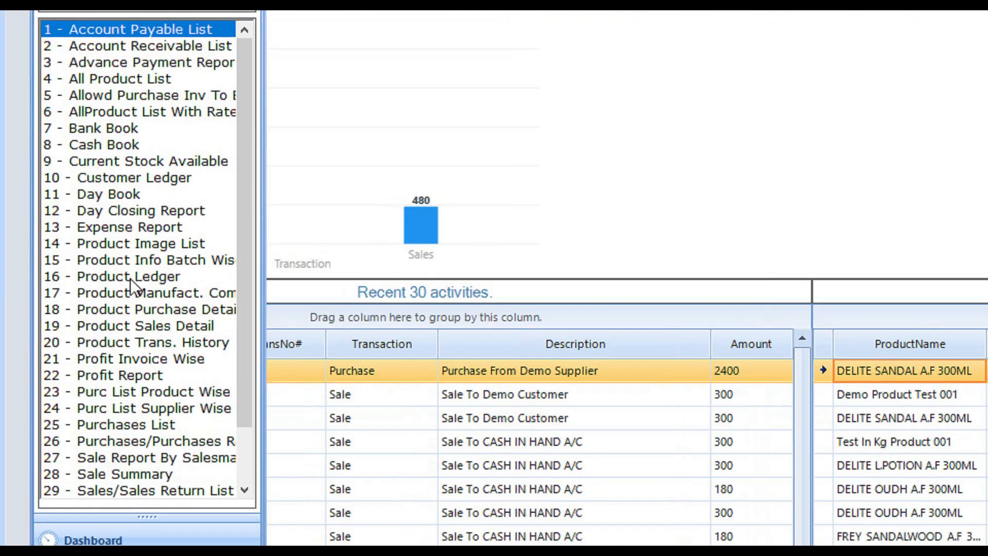
{"action": "double_click", "coordinate": [62, 227]}
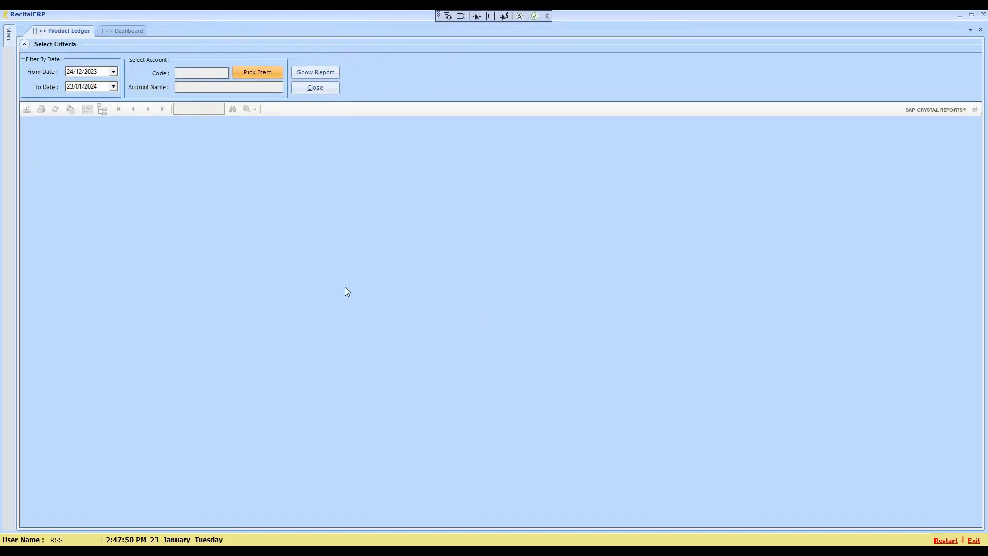
{"action": "key", "text": "alt+p"}
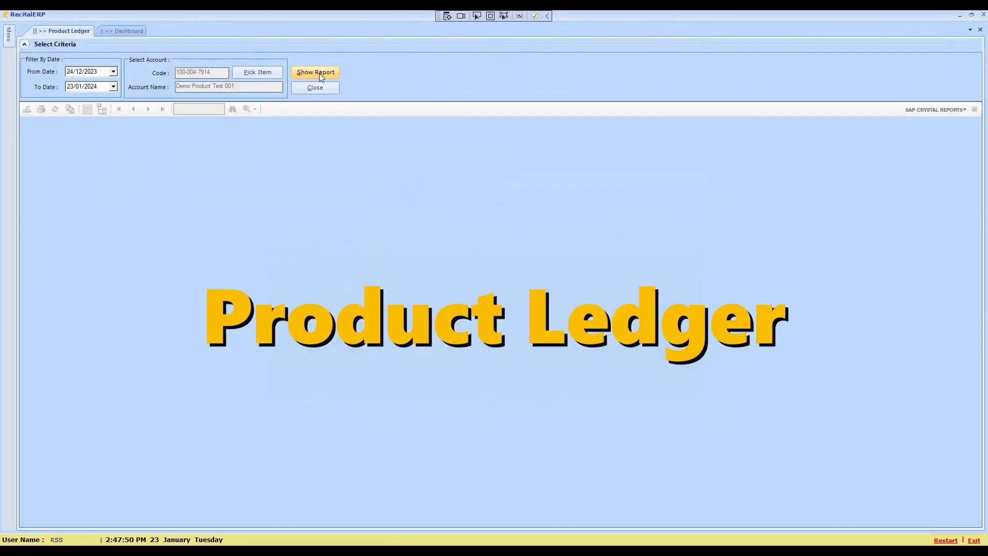
{"action": "key", "text": "alt+s"}
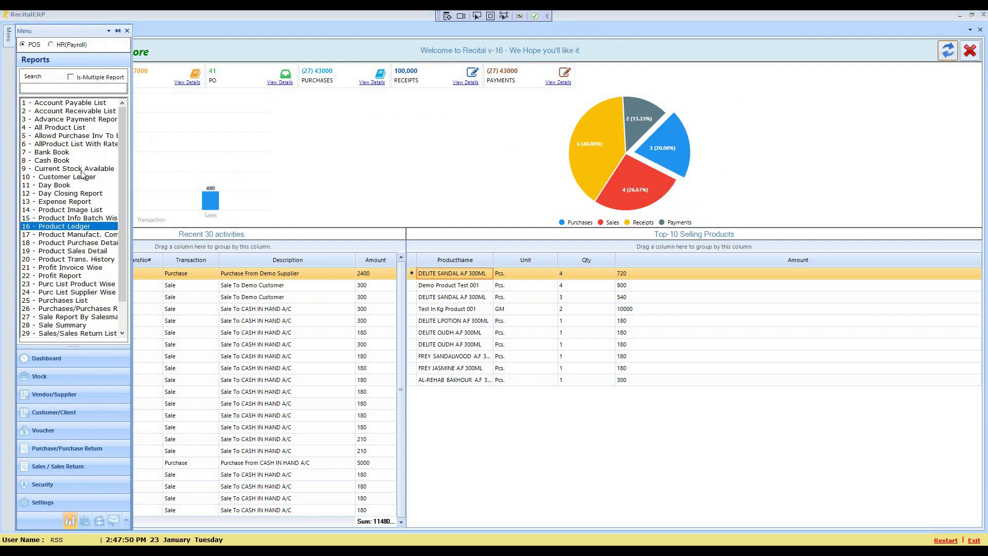
Show the Supplier Ledger report for Demo Supplier from 24/12/2023 to 23/01/2024
{"action": "left_click_drag", "start_coordinate": [120, 156], "coordinate": [119, 182]}
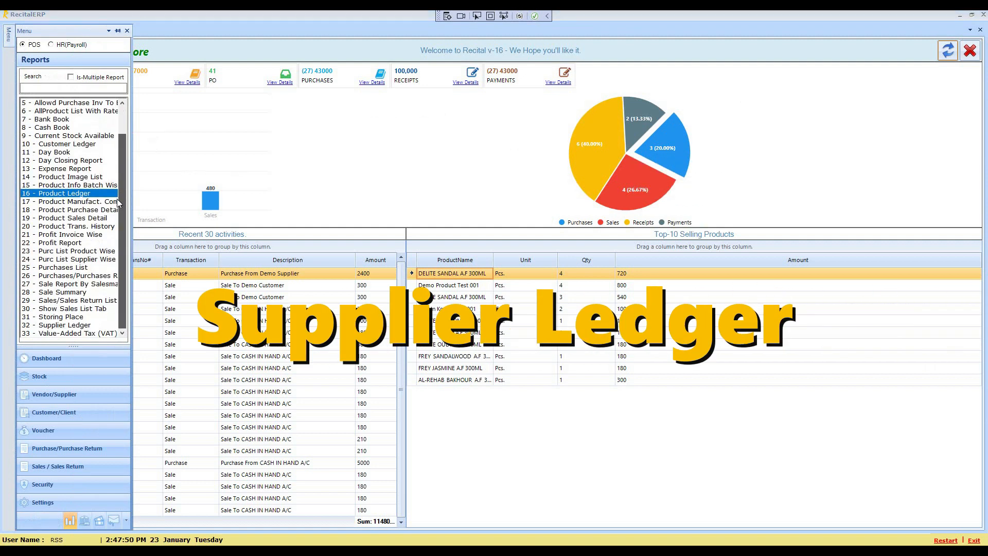
{"action": "double_click", "coordinate": [69, 325]}
{"action": "left_click", "coordinate": [259, 71]}
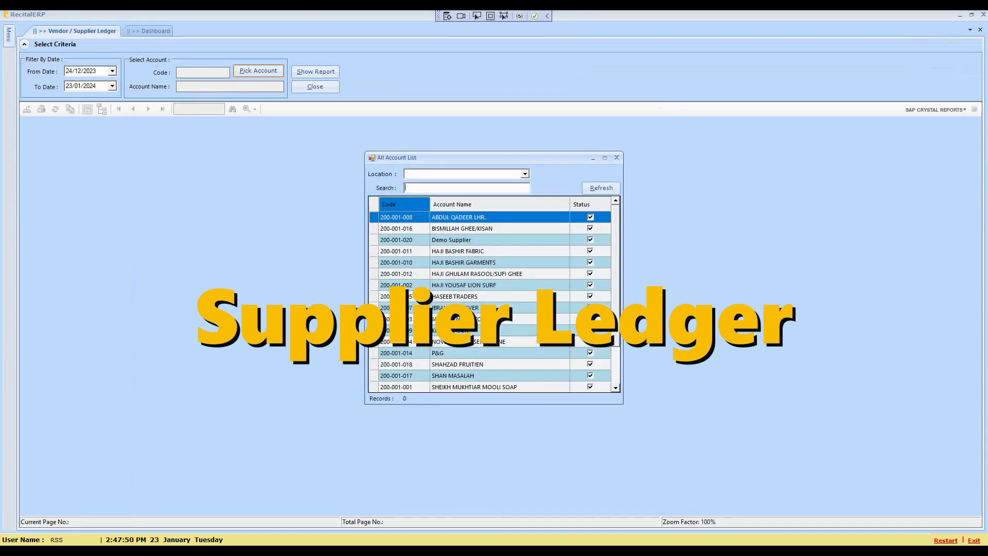
{"action": "type", "text": "demo"}
{"action": "double_click", "coordinate": [519, 218]}
{"action": "left_click", "coordinate": [315, 72]}
Show the Customer Ledger report for Demo Customer from 24/12/2023 to 23/01/2024
{"action": "mouse_move", "coordinate": [13, 42]}
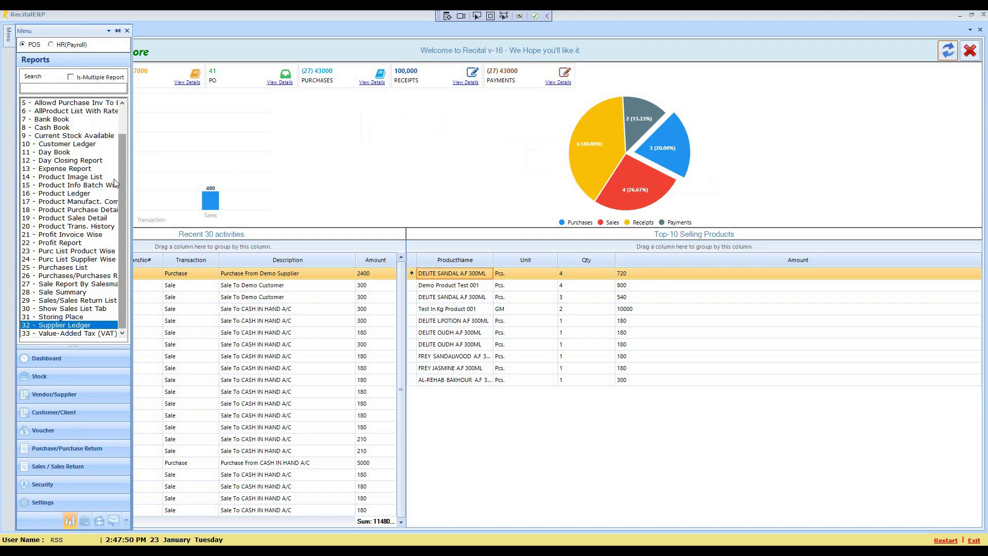
{"action": "double_click", "coordinate": [94, 144]}
{"action": "left_click", "coordinate": [258, 70]}
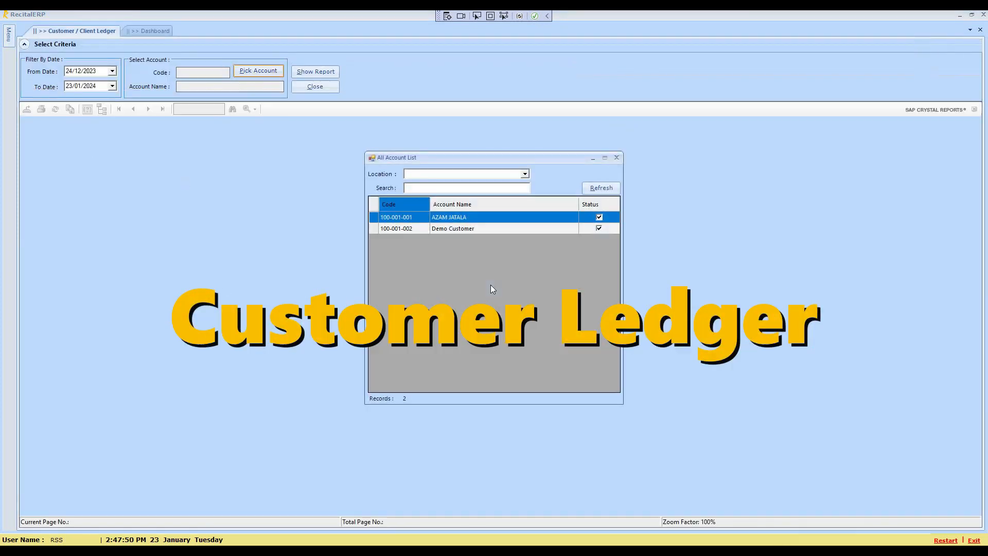
{"action": "double_click", "coordinate": [468, 230]}
{"action": "left_click", "coordinate": [316, 71]}
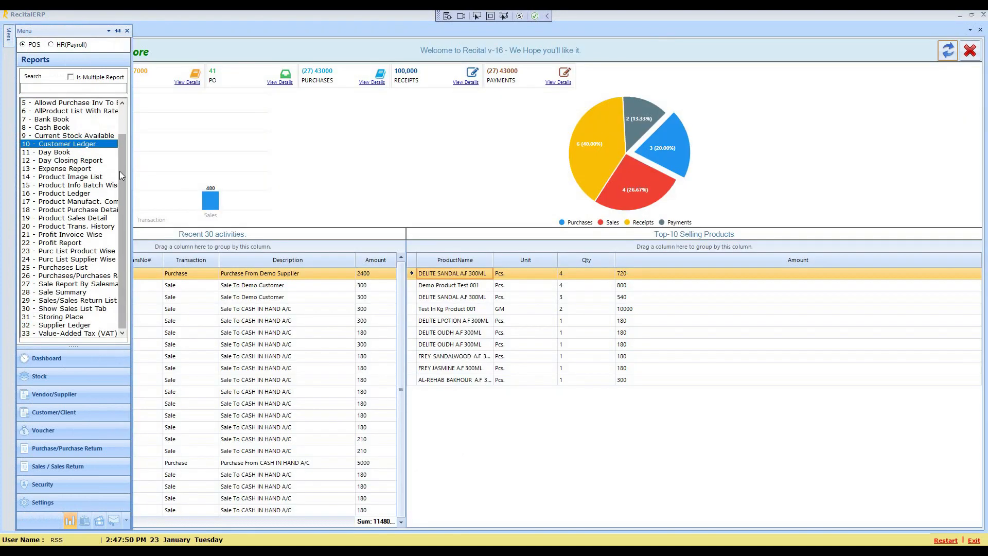
View the Account Payable List and Account Receivable List reports and close both
{"action": "scroll", "coordinate": [118, 154], "scroll_direction": "up", "scroll_amount": 2}
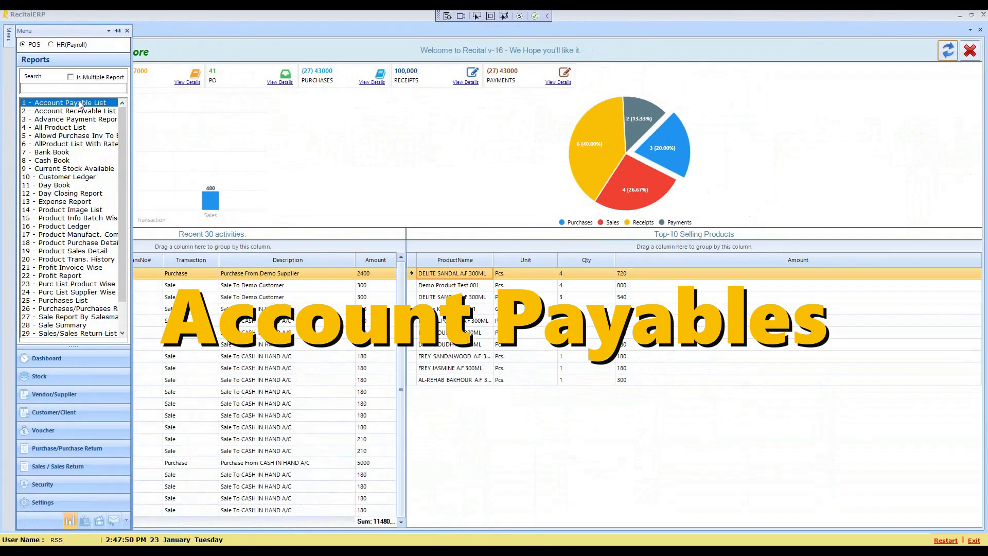
{"action": "double_click", "coordinate": [165, 196]}
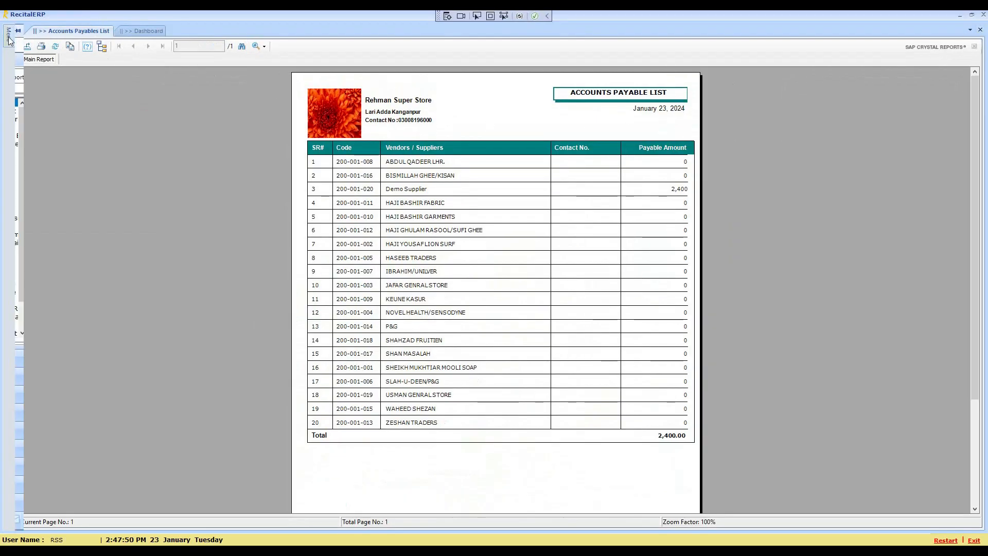
{"action": "left_click", "coordinate": [8, 35]}
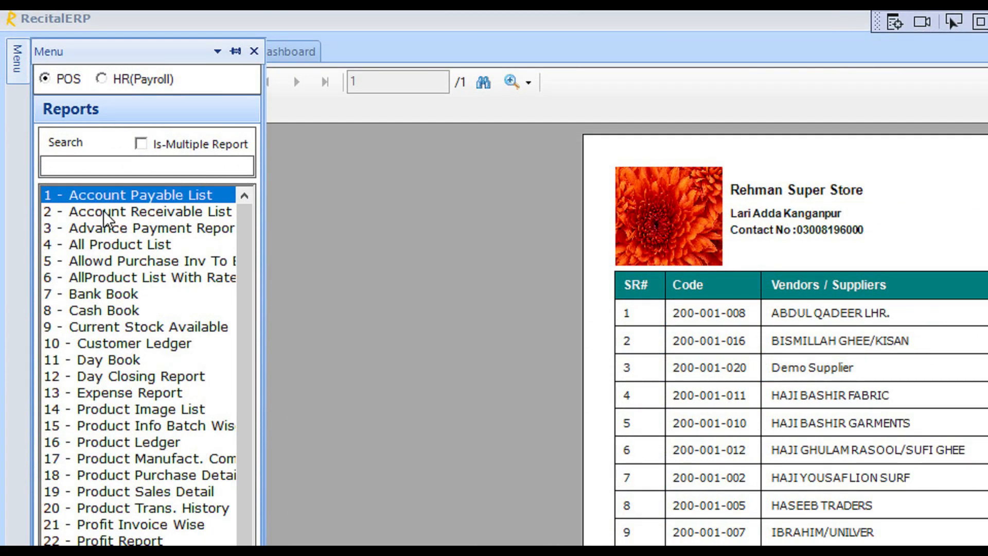
{"action": "double_click", "coordinate": [105, 216]}
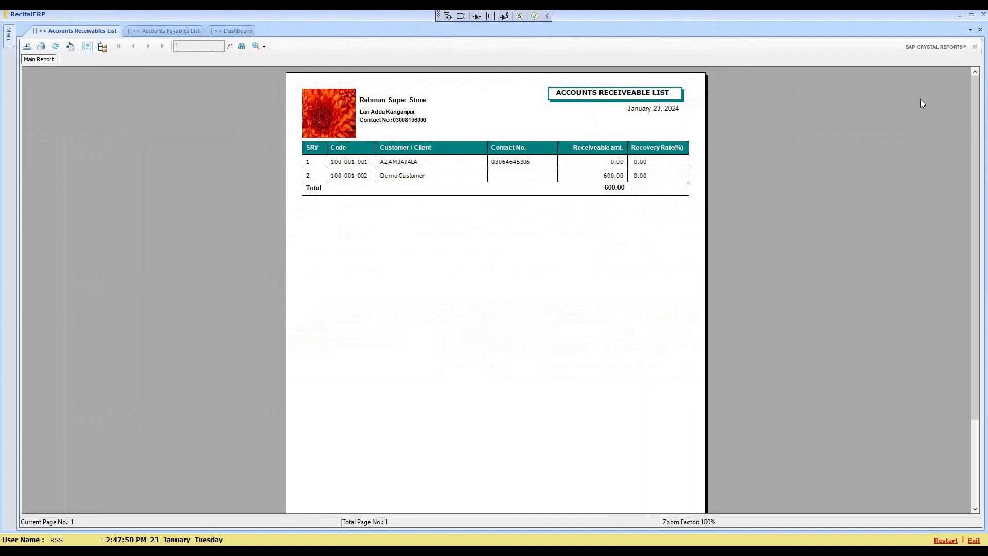
{"action": "left_click", "coordinate": [980, 29]}
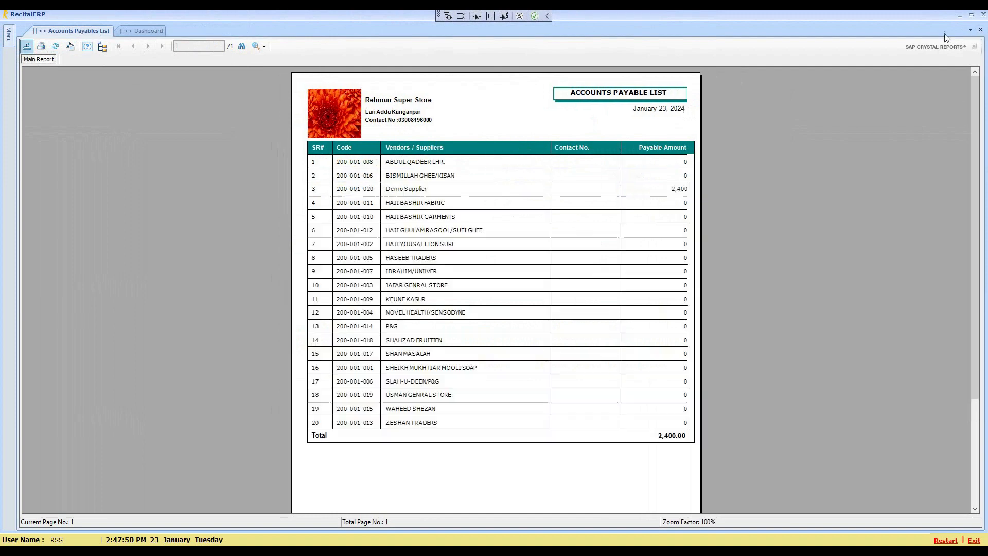
{"action": "left_click", "coordinate": [980, 29]}
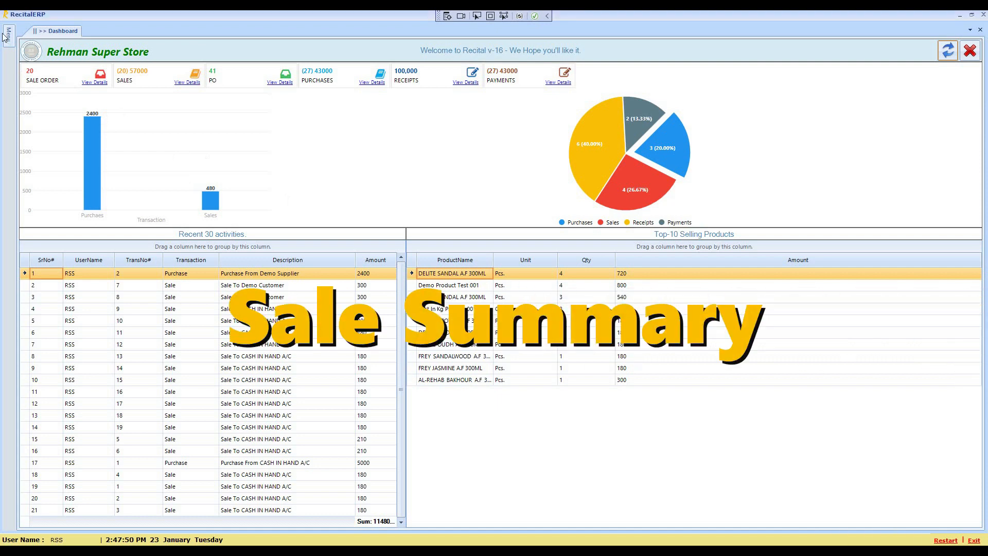
Open the Sale Summary report and generate it for 23/01/2024
{"action": "mouse_move", "coordinate": [9, 35]}
{"action": "left_click_drag", "start_coordinate": [124, 156], "coordinate": [128, 236]}
{"action": "left_click", "coordinate": [69, 292]}
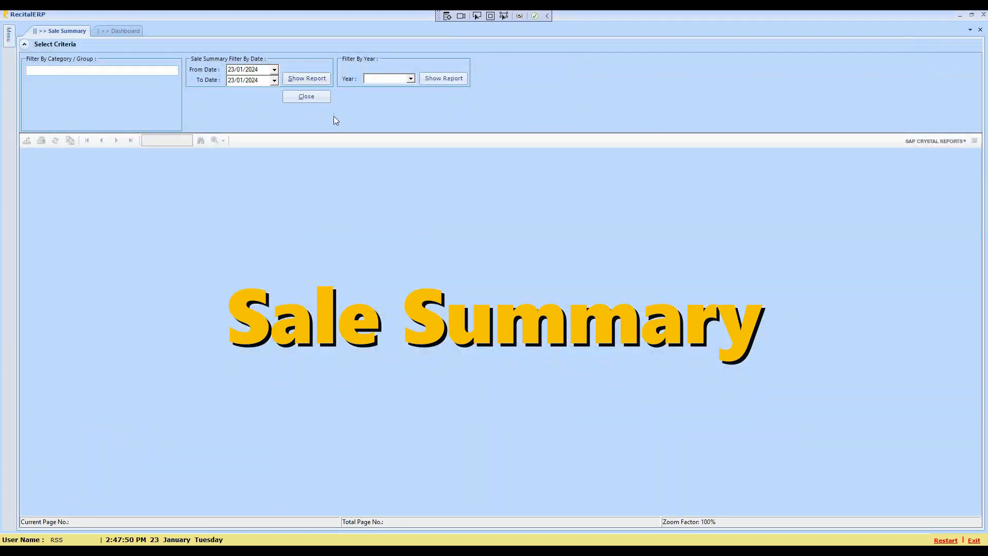
{"action": "left_click", "coordinate": [315, 81]}
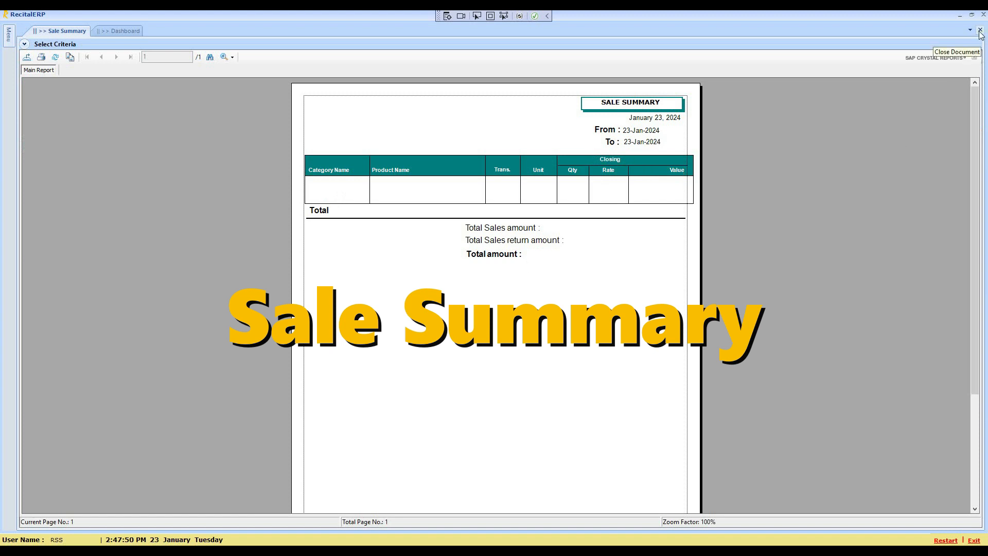
Review the sale summary's category and year filters and regenerate the report by date
{"action": "left_click", "coordinate": [25, 45]}
{"action": "left_click", "coordinate": [138, 70]}
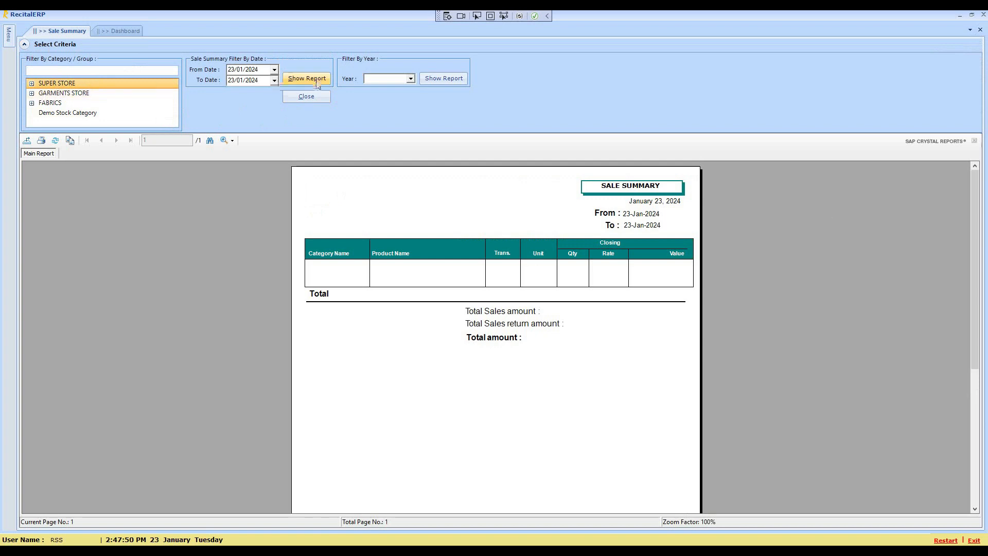
{"action": "left_click", "coordinate": [412, 80]}
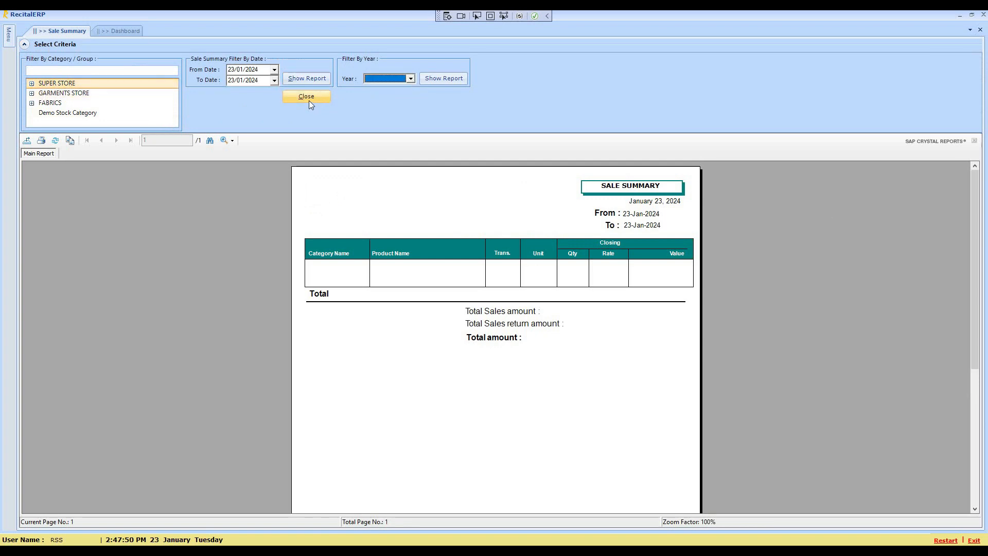
{"action": "left_click", "coordinate": [309, 78]}
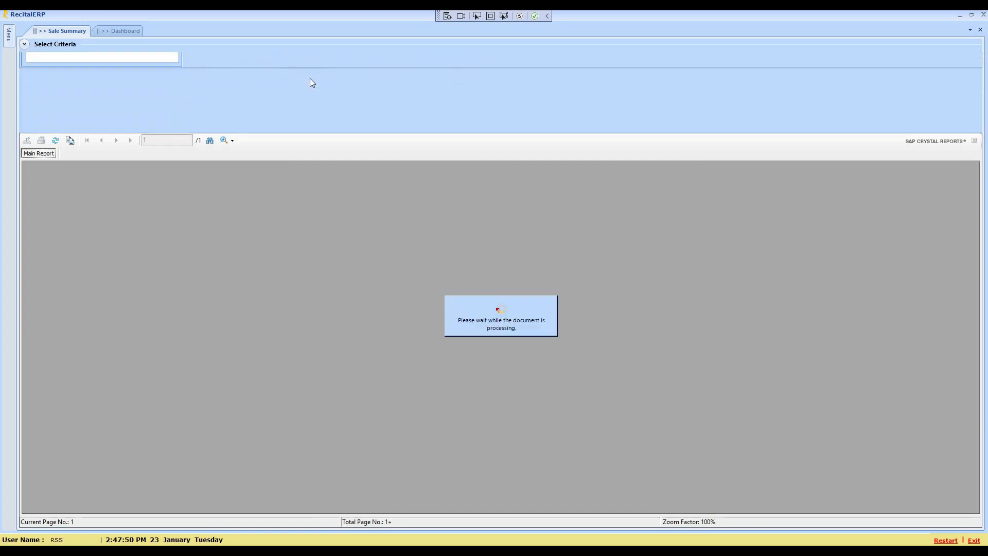